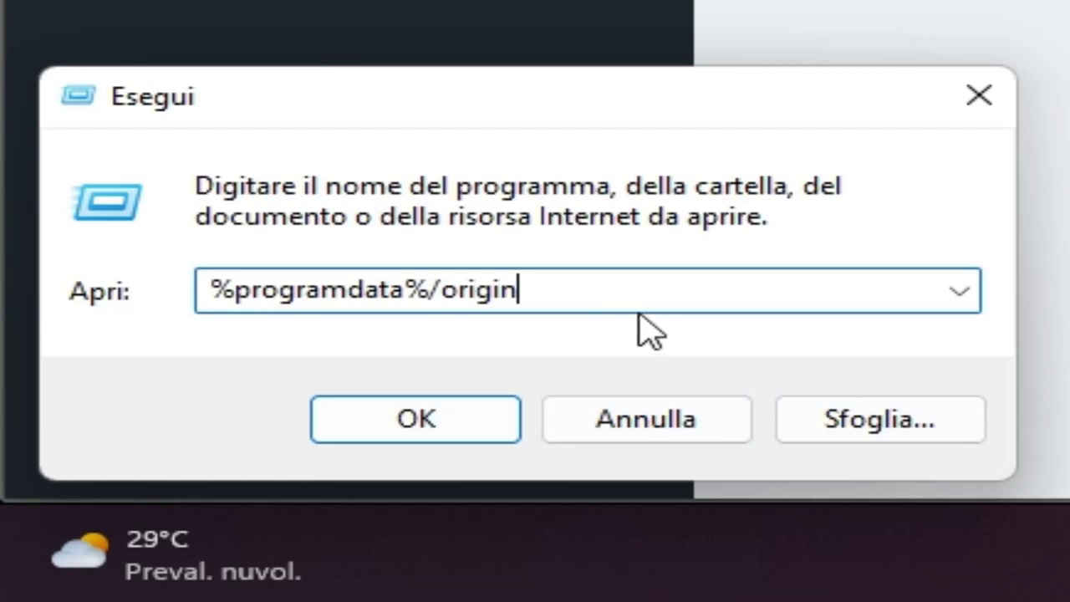
# - Open the Origin data folder from the Run prompt using the path %programdata%/origin
pyautogui.click(652, 307)
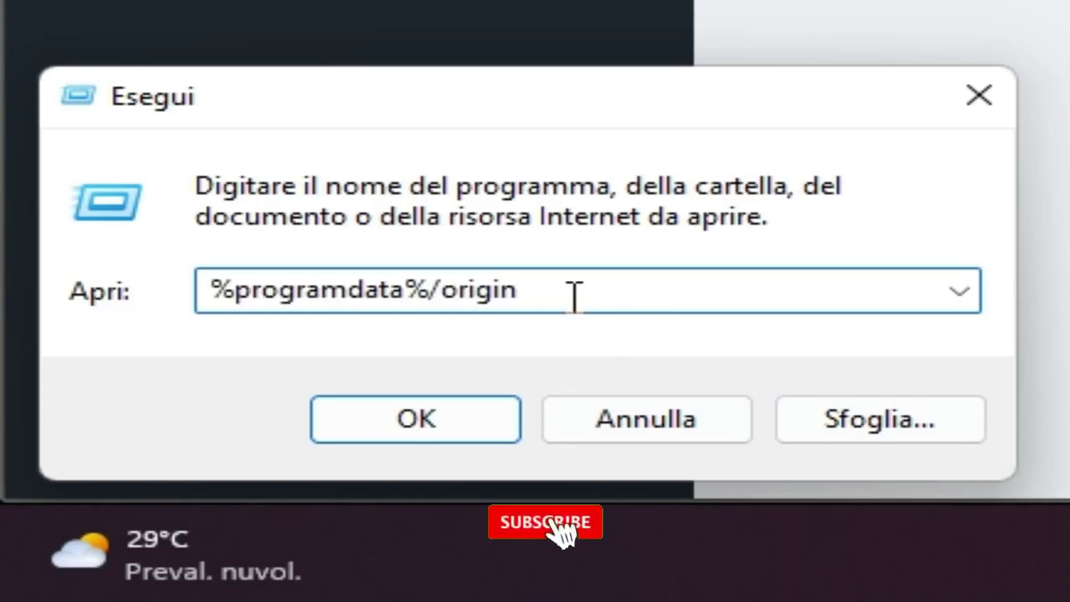
pyautogui.click(446, 421)
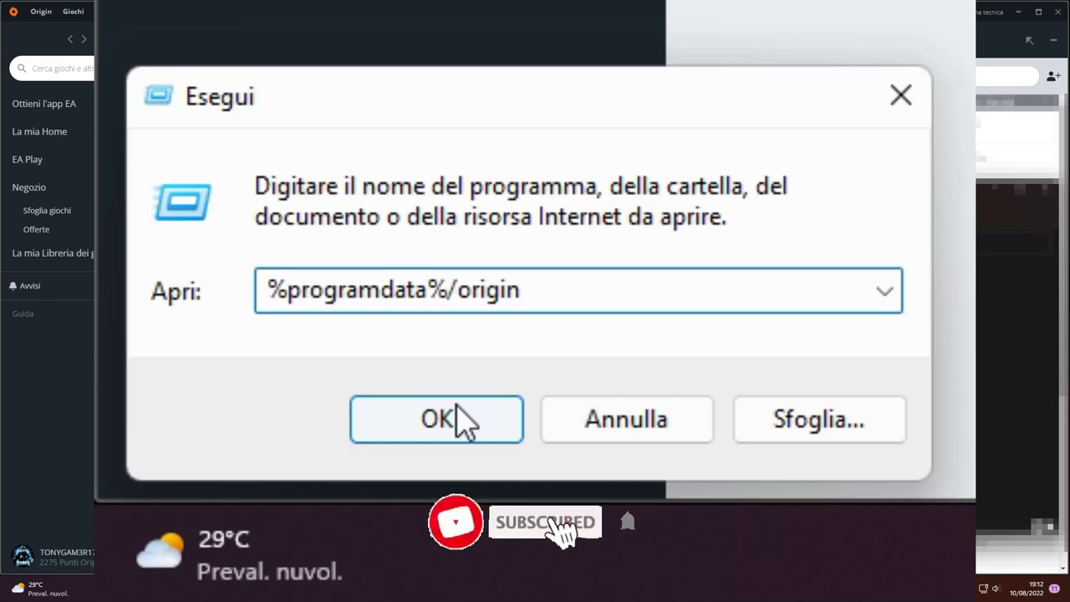
pyautogui.click(461, 418)
# - Delete the folders from AchievementCache through IGOCache with administrator permission, retrying CustomBoxartCache before cancelling its removal
pyautogui.moveTo(527, 280); pyautogui.dragTo(606, 364)
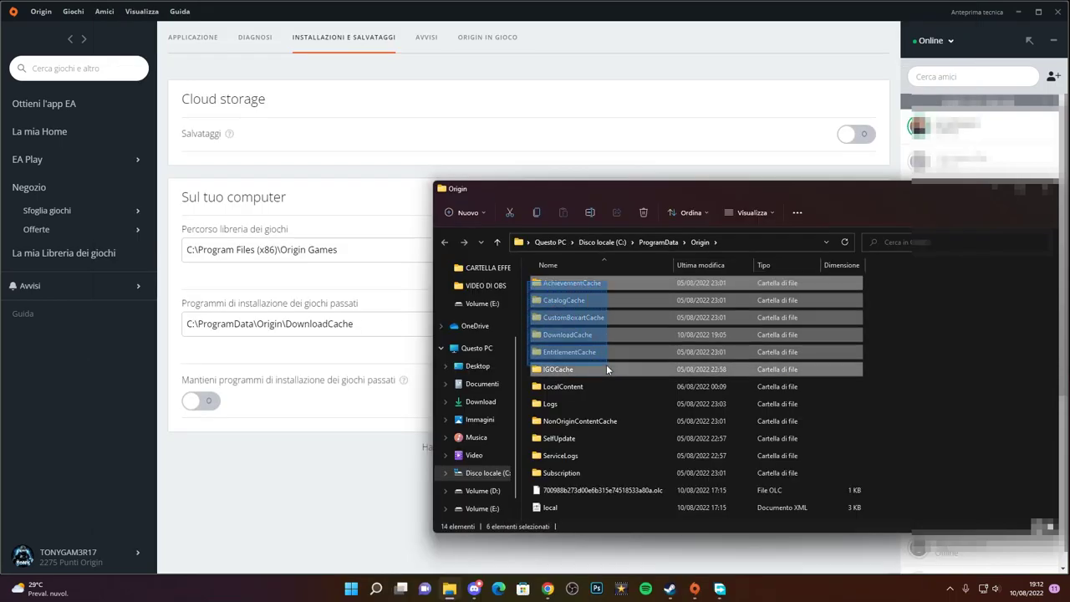
pyautogui.press('Delete')
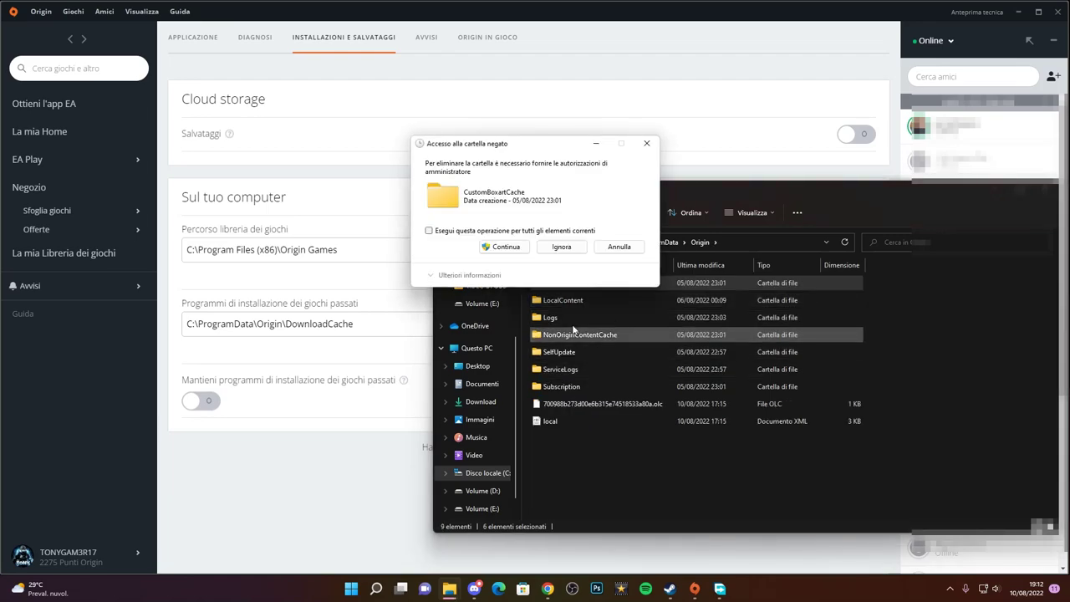
pyautogui.click(505, 248)
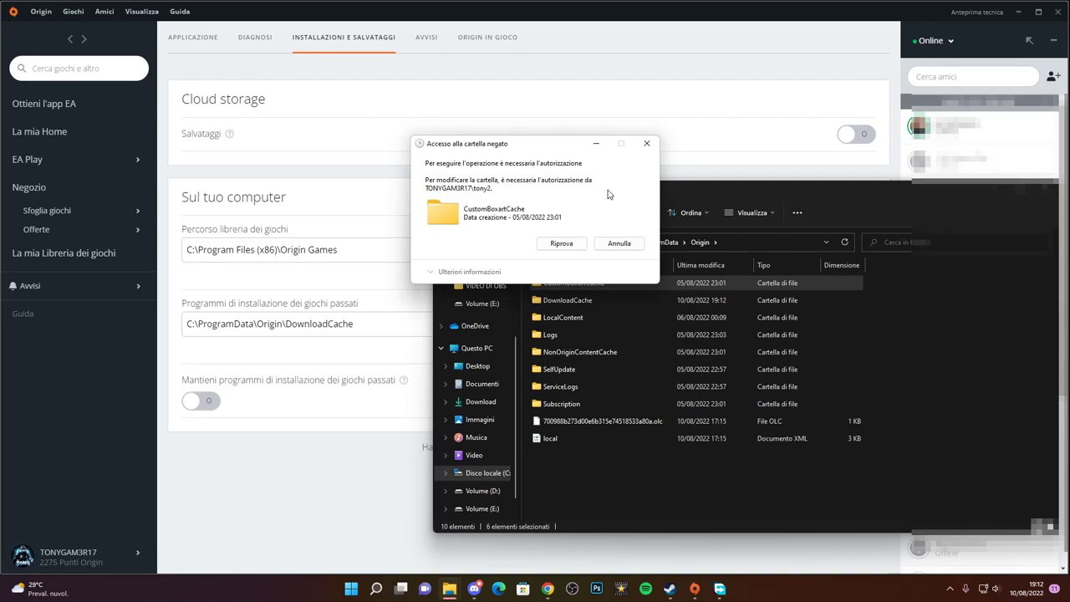
pyautogui.click(558, 244)
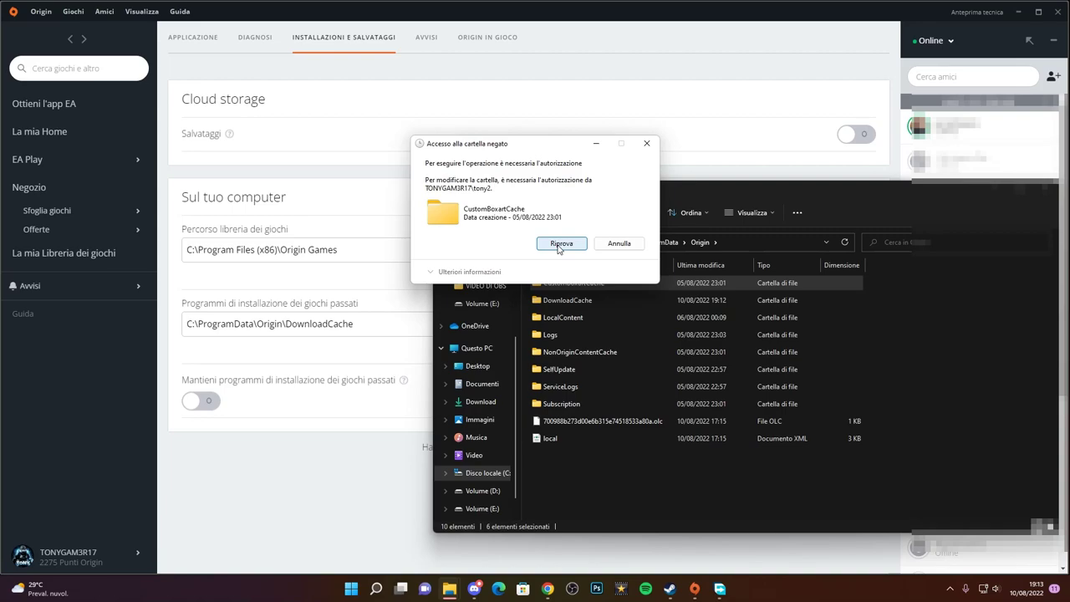
pyautogui.click(559, 245)
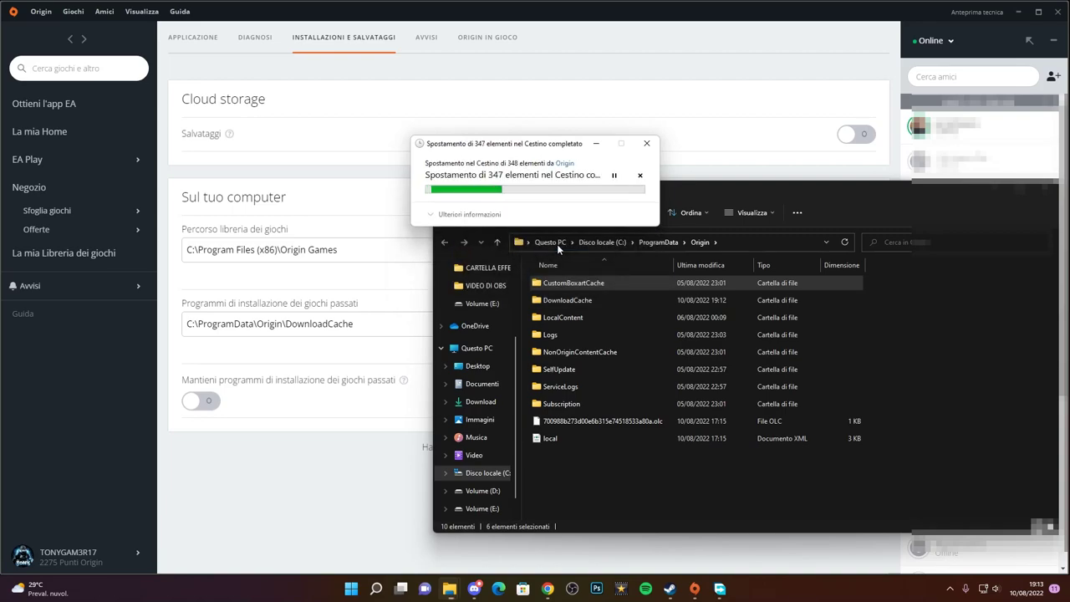
pyautogui.click(559, 245)
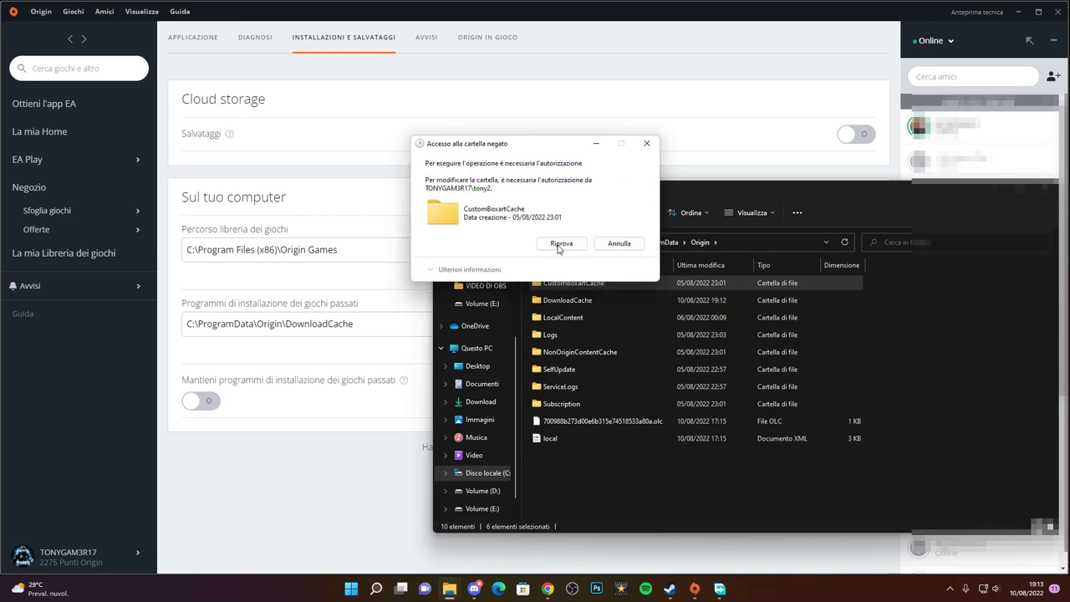
pyautogui.click(619, 245)
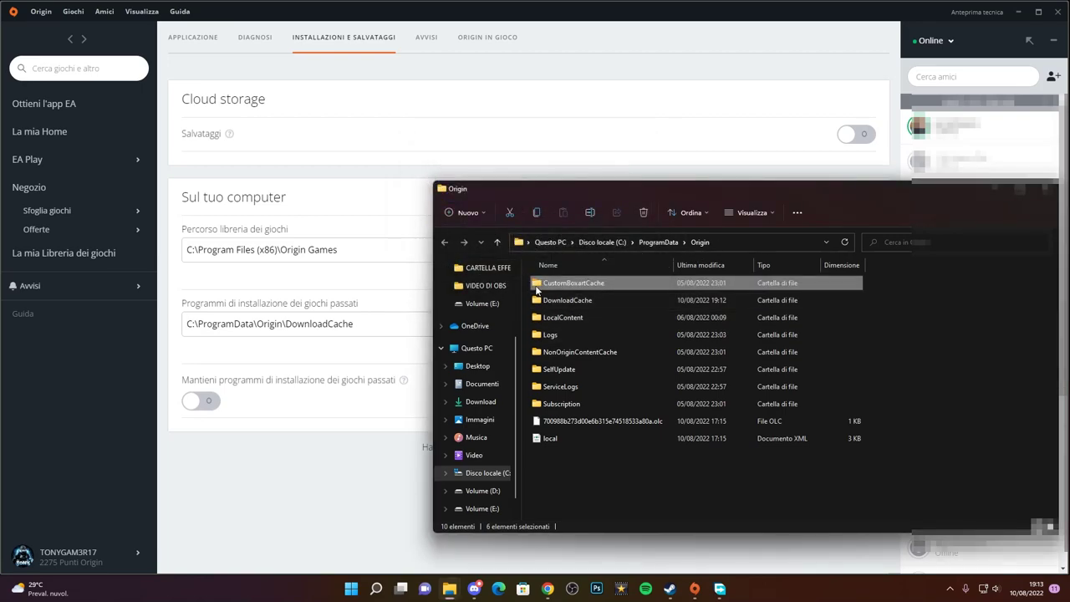
# - Delete everything from the Logs folder through the local XML file, keeping LocalContent, and grant administrator permission for all current items
pyautogui.click(559, 299)
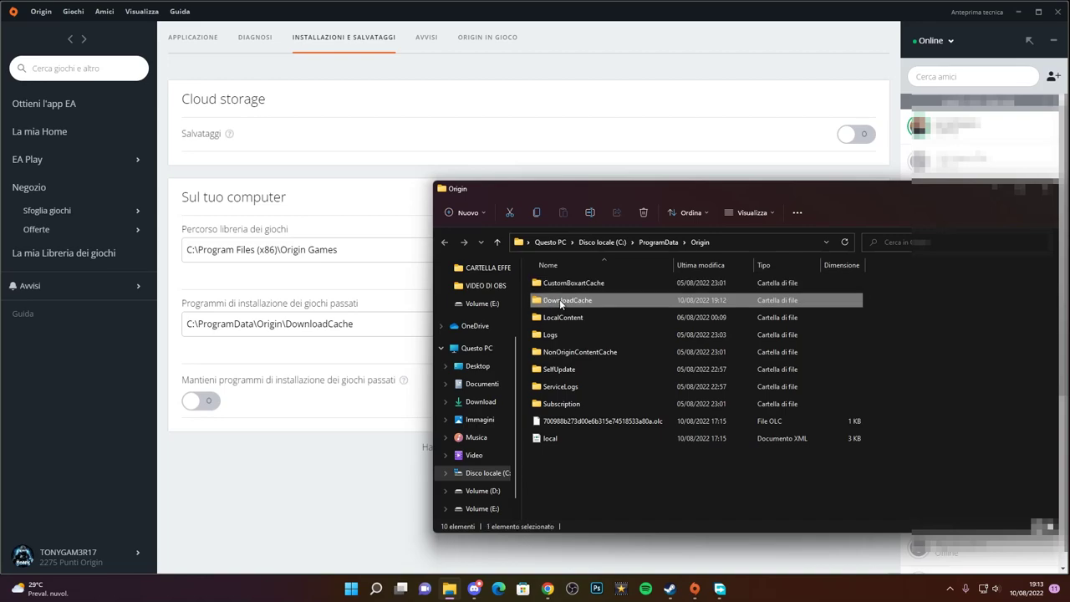
pyautogui.moveTo(527, 314); pyautogui.dragTo(598, 421)
pyautogui.press('Delete')
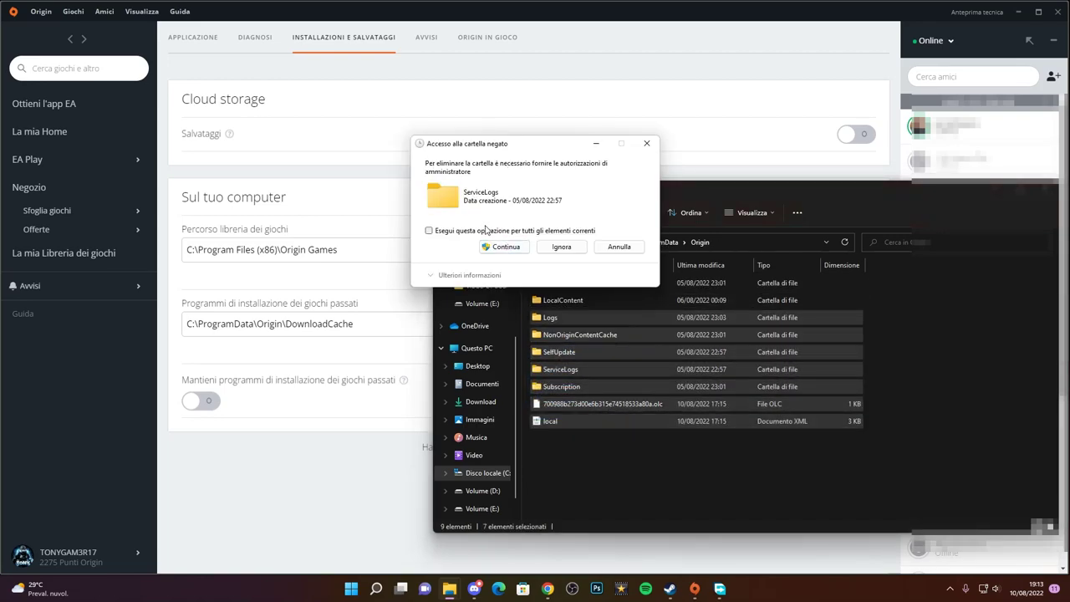
pyautogui.click(483, 234)
pyautogui.click(494, 247)
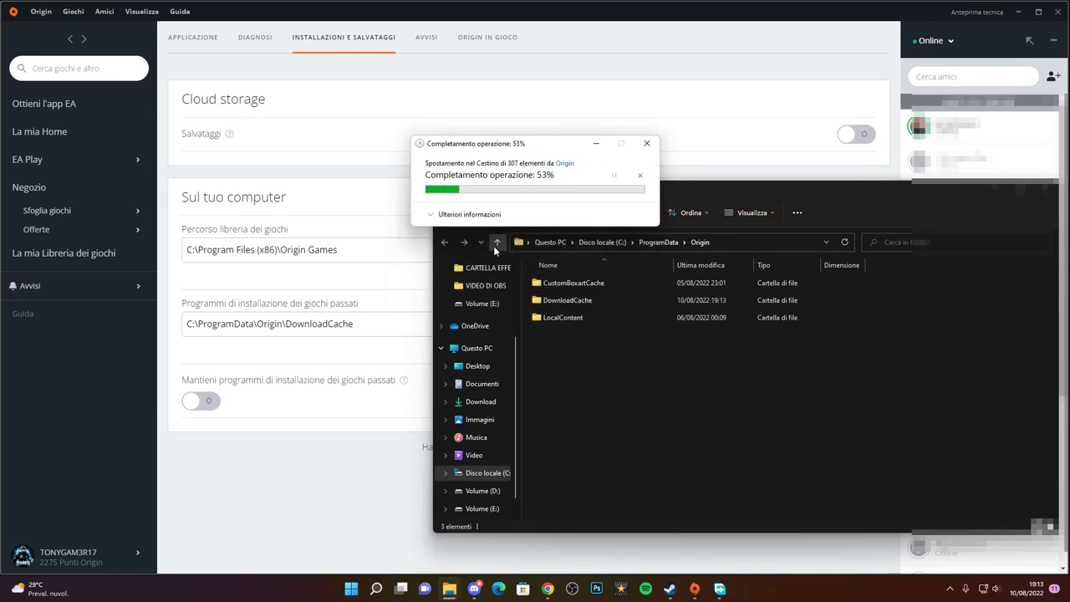
# - Try to delete the CustomBoxartCache and DownloadCache folders with administrator permission, and dismiss the access dialog
pyautogui.click(563, 304)
pyautogui.click(568, 283)
pyautogui.keyDown('ctrl'); pyautogui.click(577, 301); pyautogui.keyUp('ctrl')
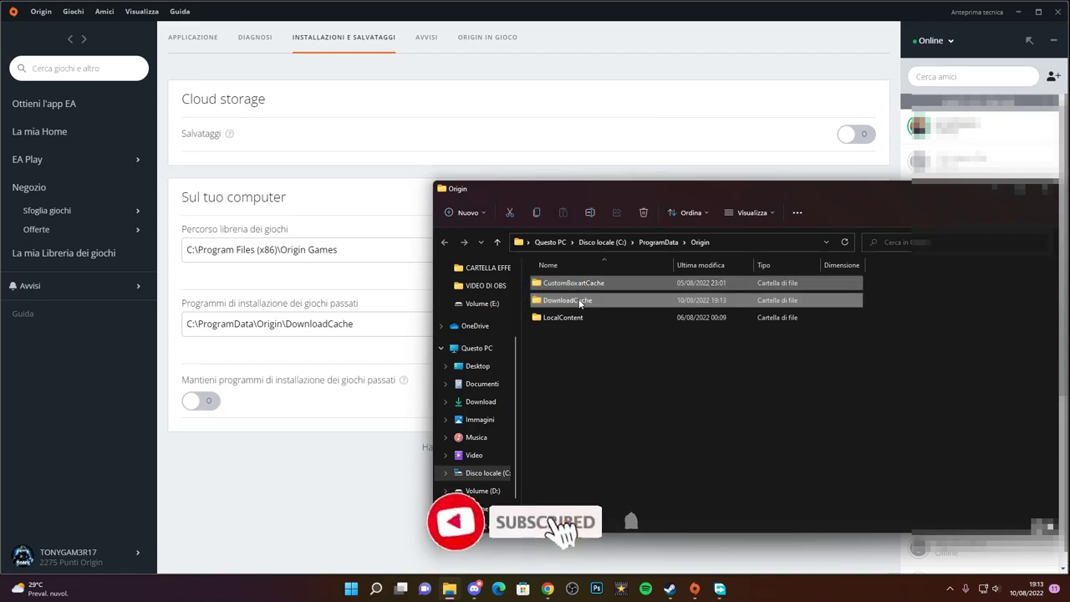
pyautogui.press('Delete')
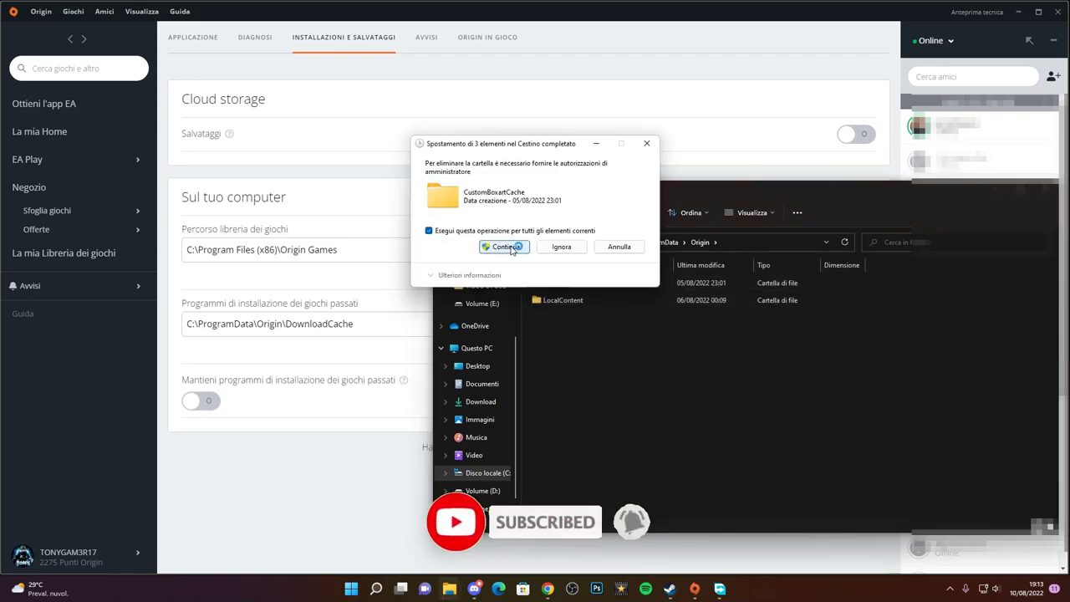
pyautogui.click(506, 247)
pyautogui.click(645, 144)
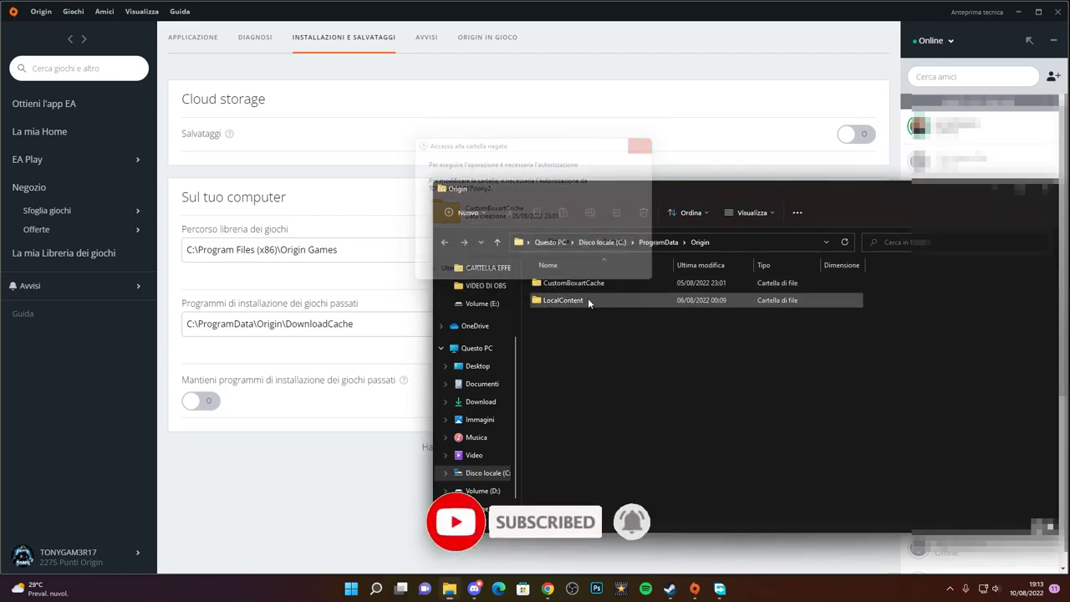
# - Look inside CustomBoxartCache and try to delete the subfolder it contains, retrying the operation
pyautogui.doubleClick(589, 283)
pyautogui.doubleClick(587, 281)
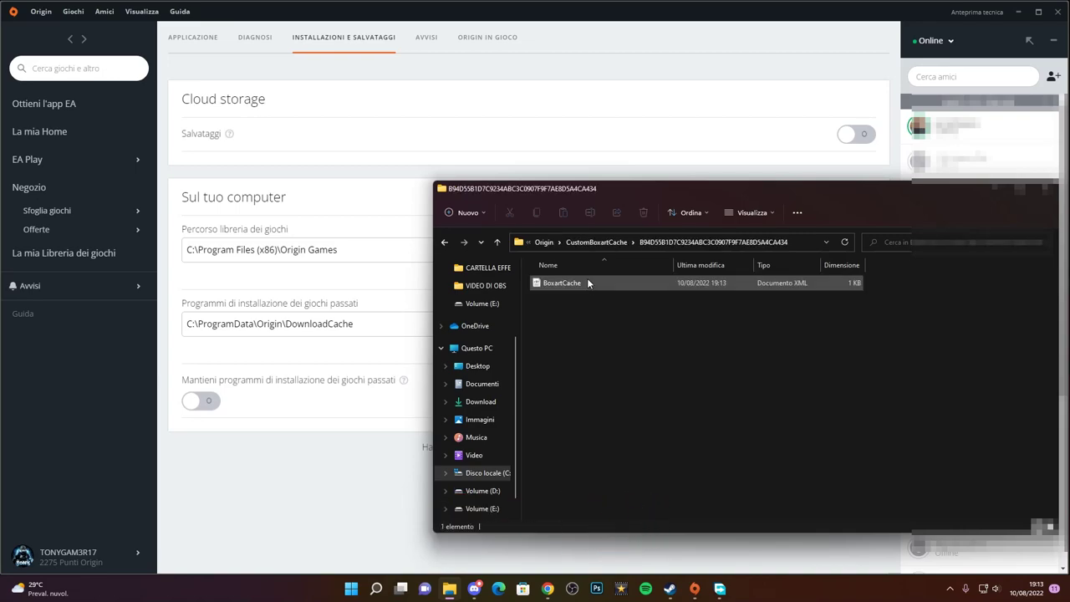
pyautogui.click(446, 242)
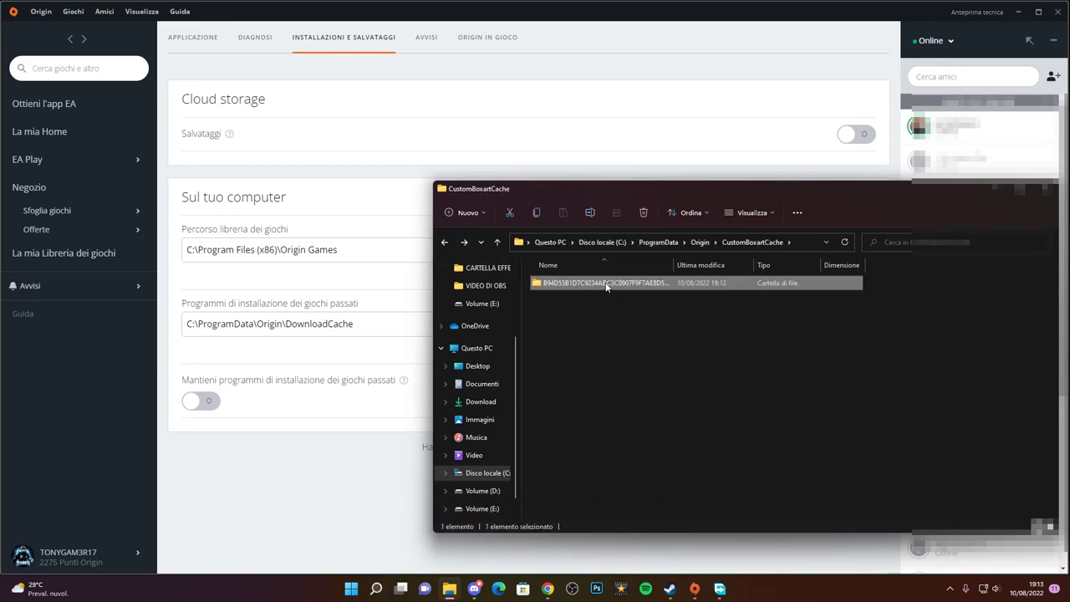
pyautogui.click(576, 289)
pyautogui.press('Delete')
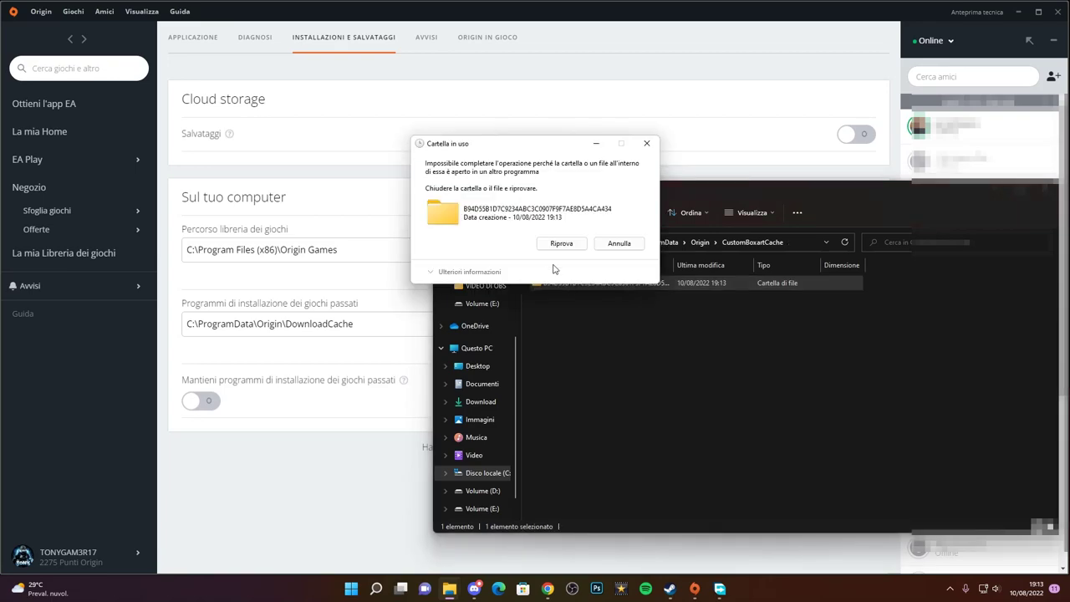
pyautogui.click(557, 241)
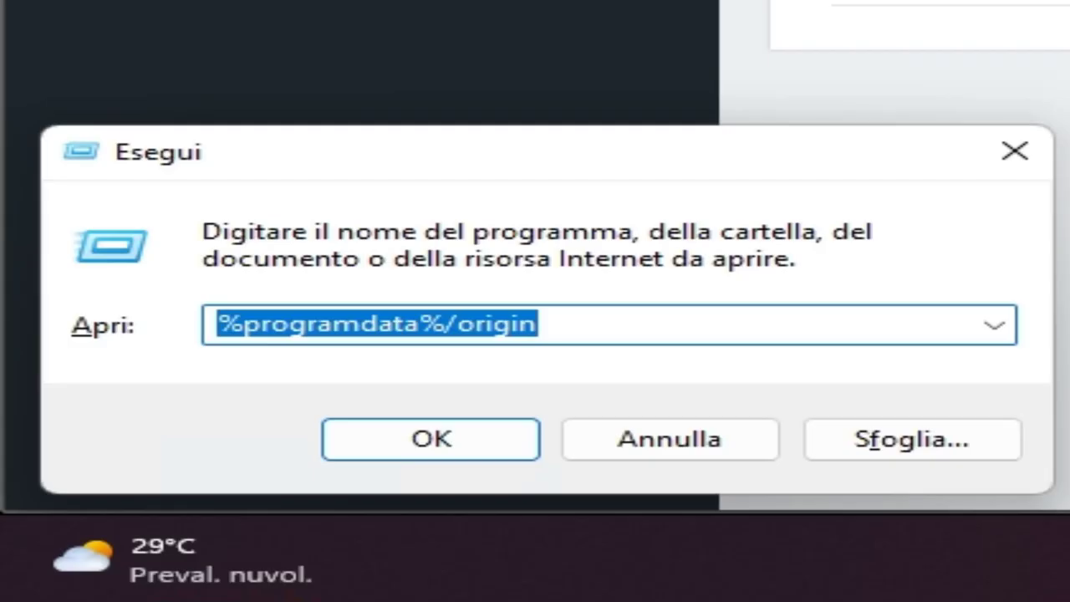
# - Open the %appdata% folder from the Run prompt and go up to its parent AppData folder
pyautogui.write('%')
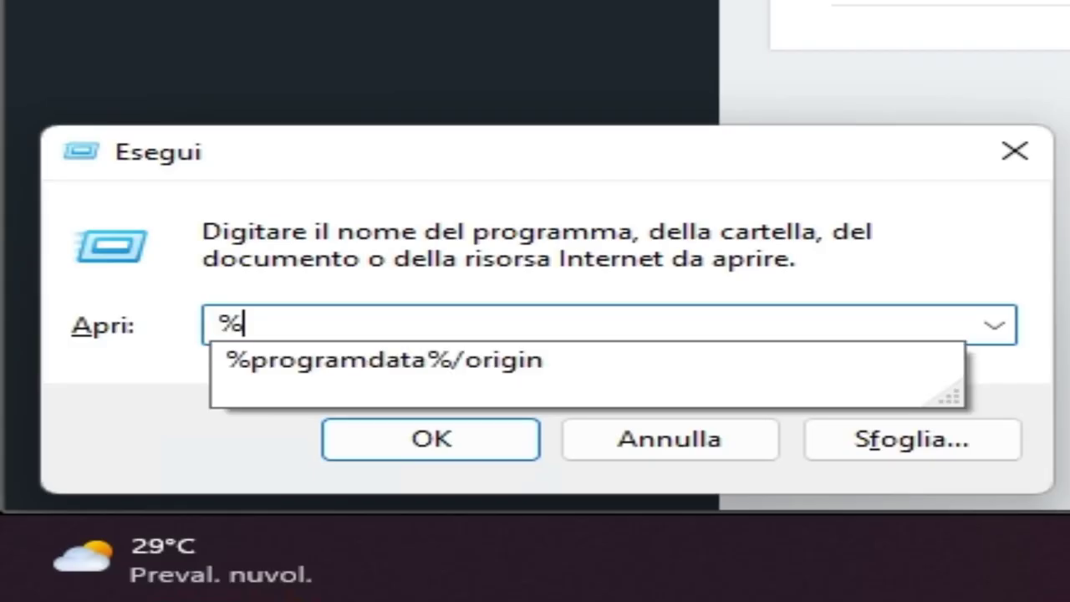
pyautogui.write('appdata')
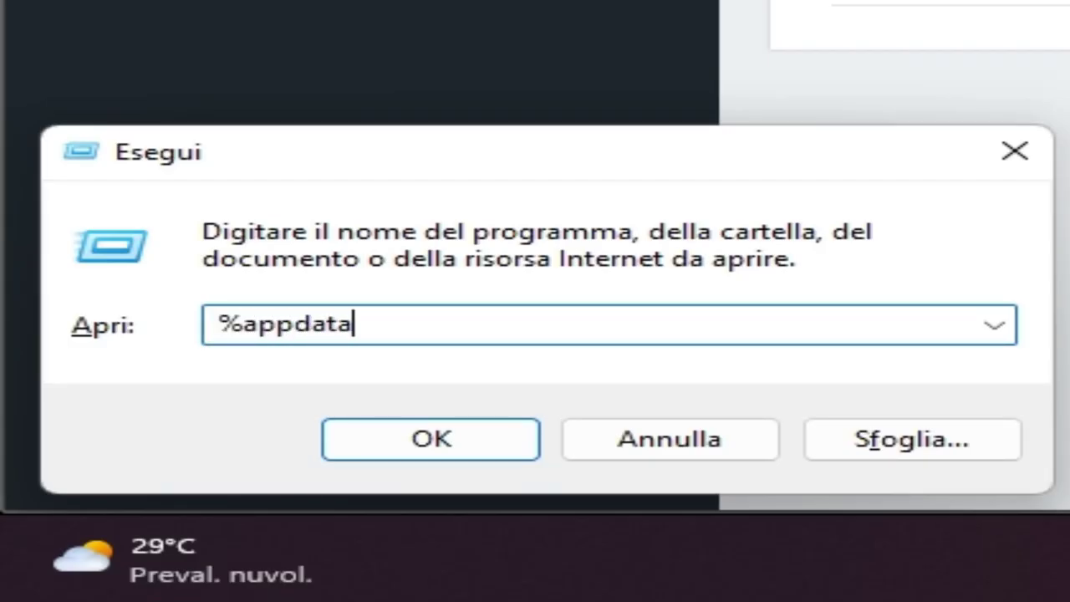
pyautogui.write('%')
pyautogui.press('Return')
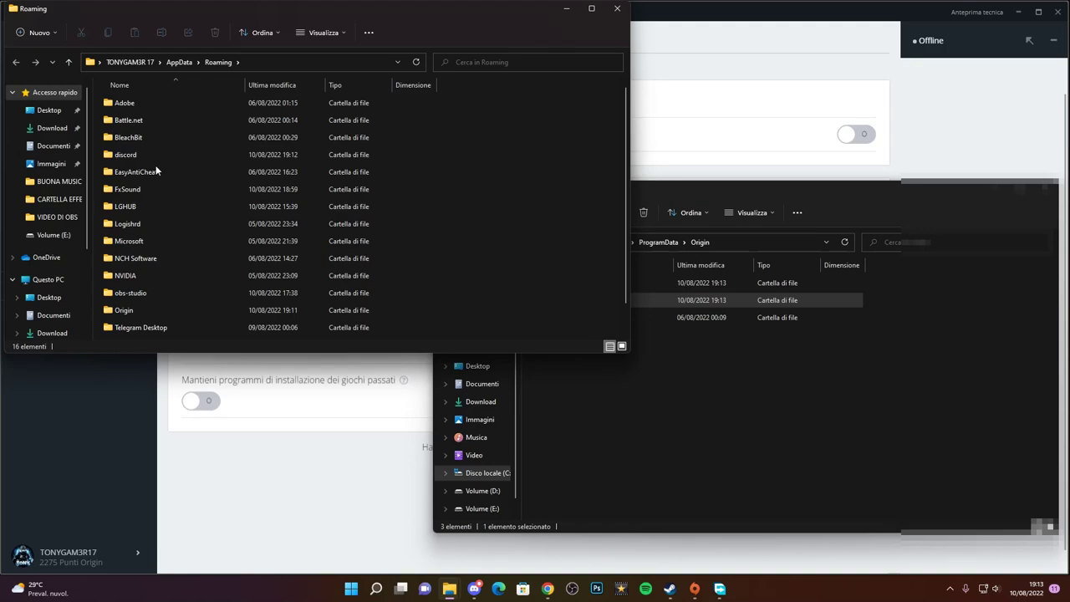
pyautogui.click(180, 62)
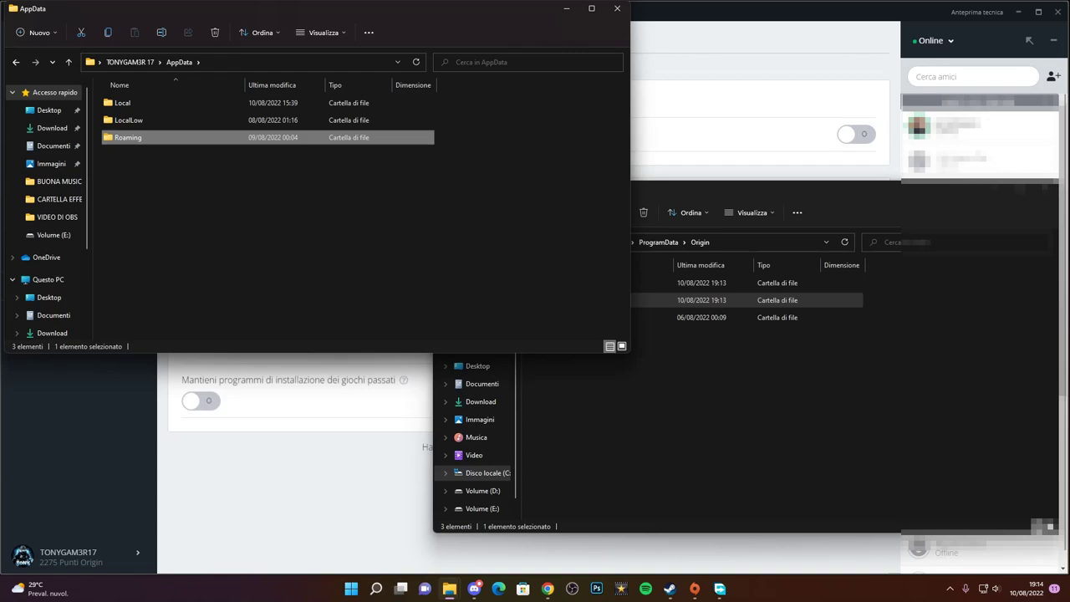
# - Close the AppData and Origin folder windows, close the Origin client, and check the hidden background icons
pyautogui.click(616, 9)
pyautogui.moveTo(918, 191); pyautogui.dragTo(878, 108)
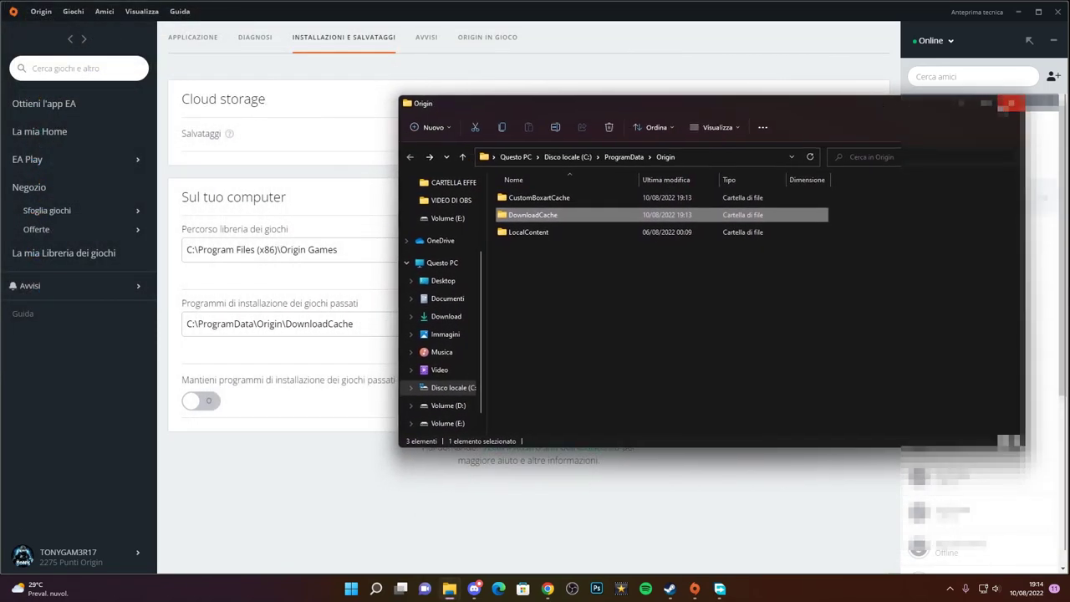
pyautogui.click(1022, 99)
pyautogui.click(1059, 11)
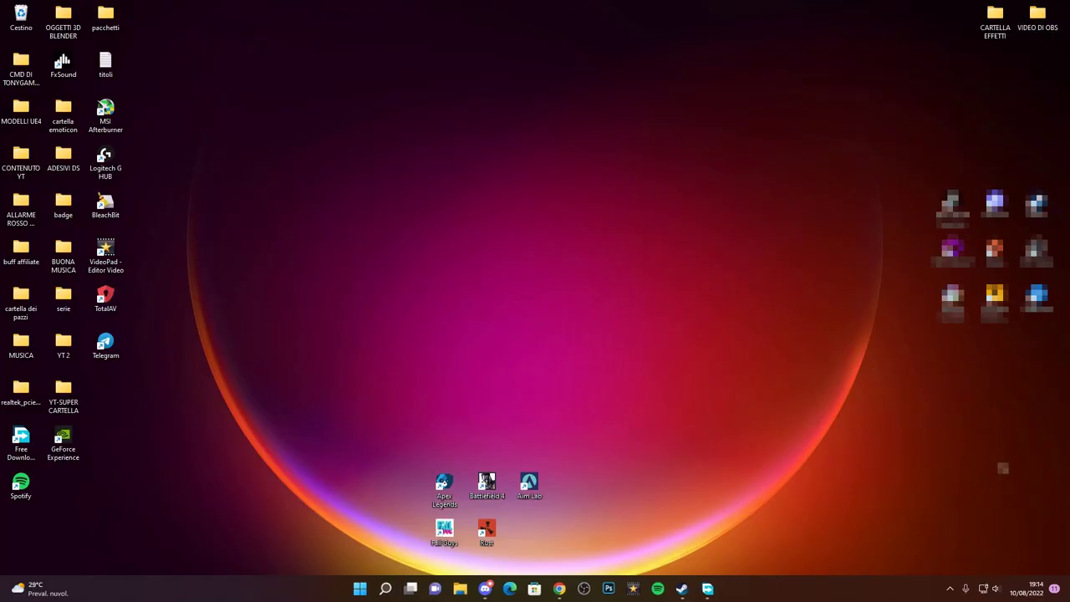
pyautogui.click(950, 590)
pyautogui.click(951, 590)
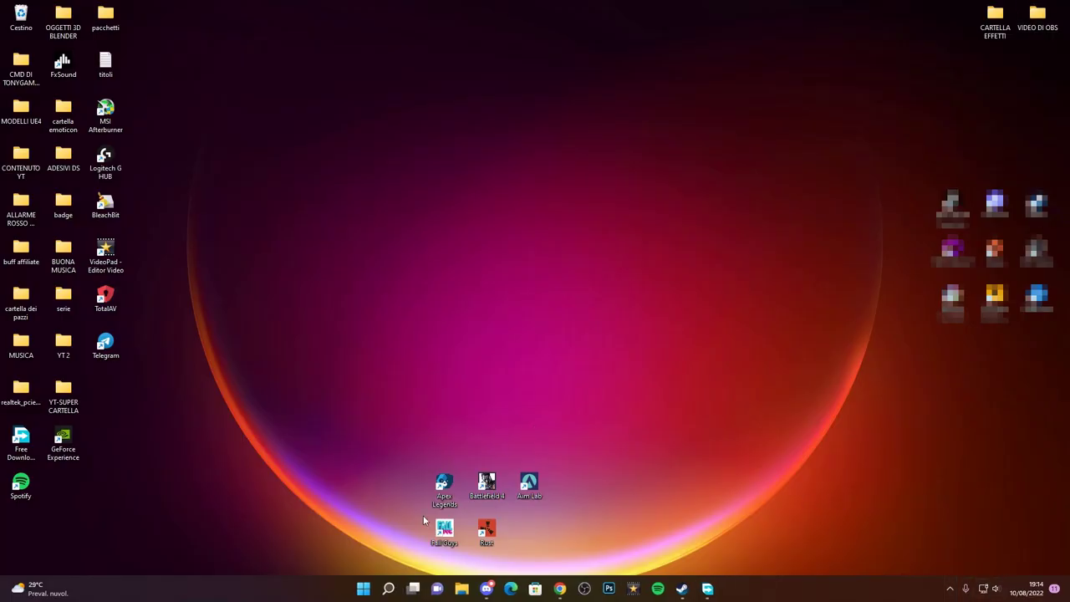
# - Show the system's power options, including Riavvia il sistema, and dismiss them without restarting
pyautogui.click(363, 590)
pyautogui.click(673, 550)
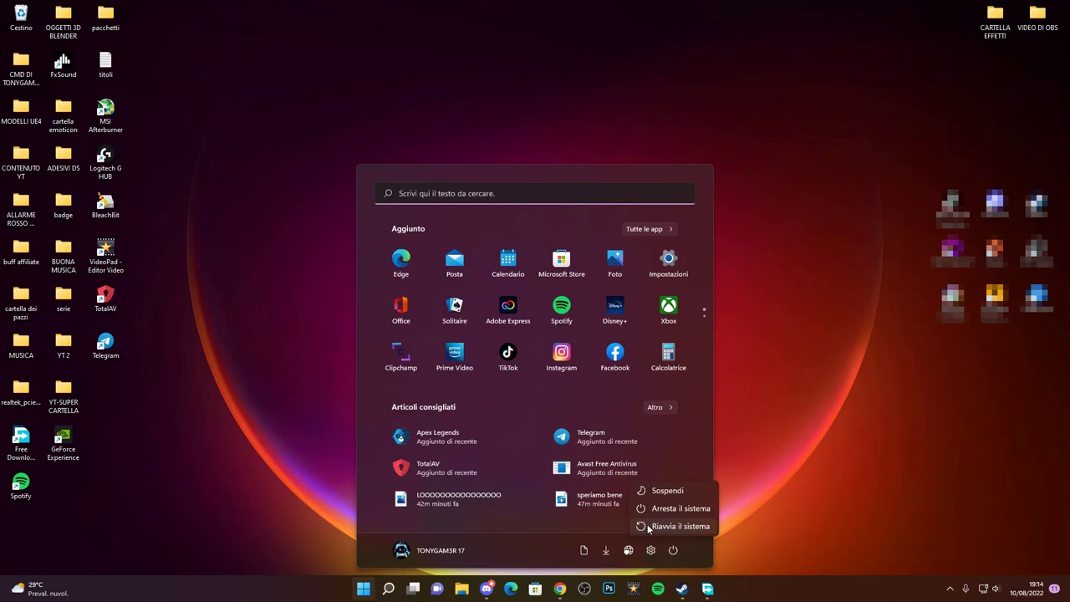
pyautogui.click(788, 490)
pyautogui.click(834, 434)
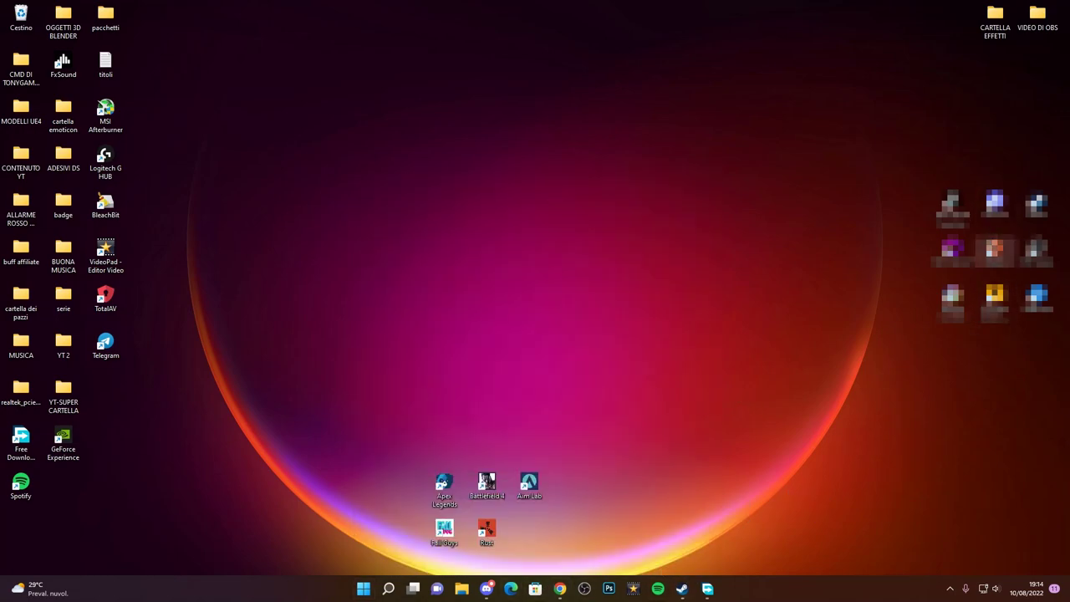
# - Quit the Origin process running in the background and relaunch Origin from the desktop
pyautogui.doubleClick(995, 245)
pyautogui.click(950, 588)
pyautogui.rightClick(916, 557)
pyautogui.click(942, 548)
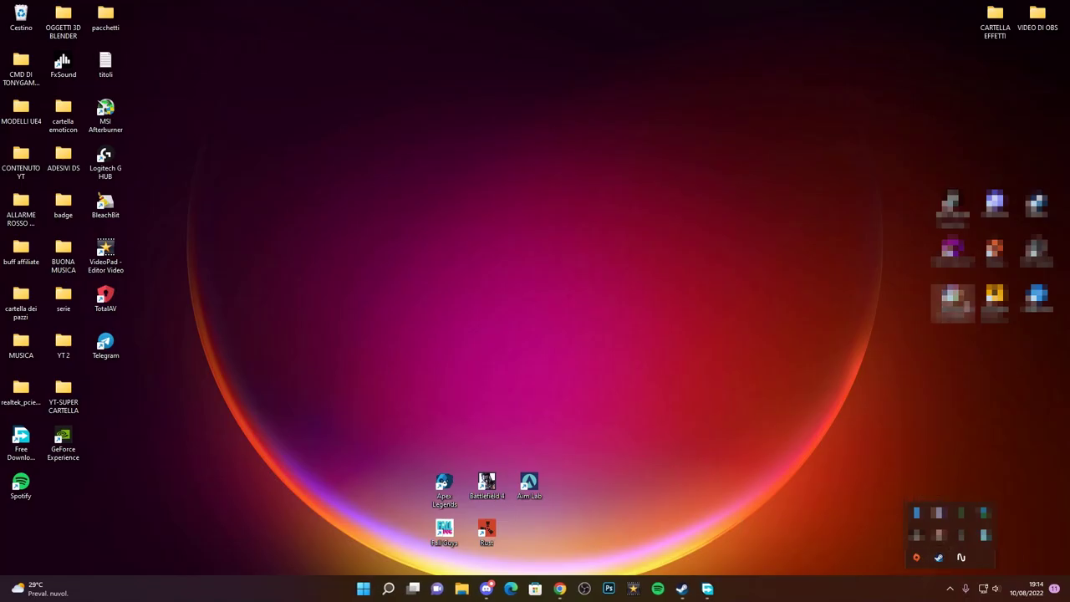
pyautogui.click(951, 405)
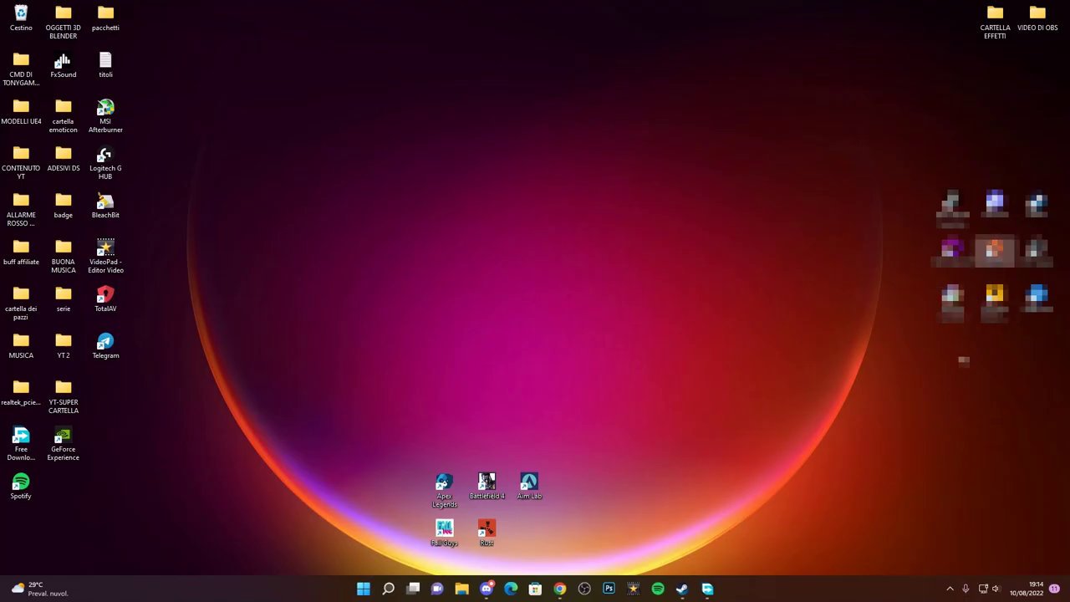
pyautogui.doubleClick(995, 248)
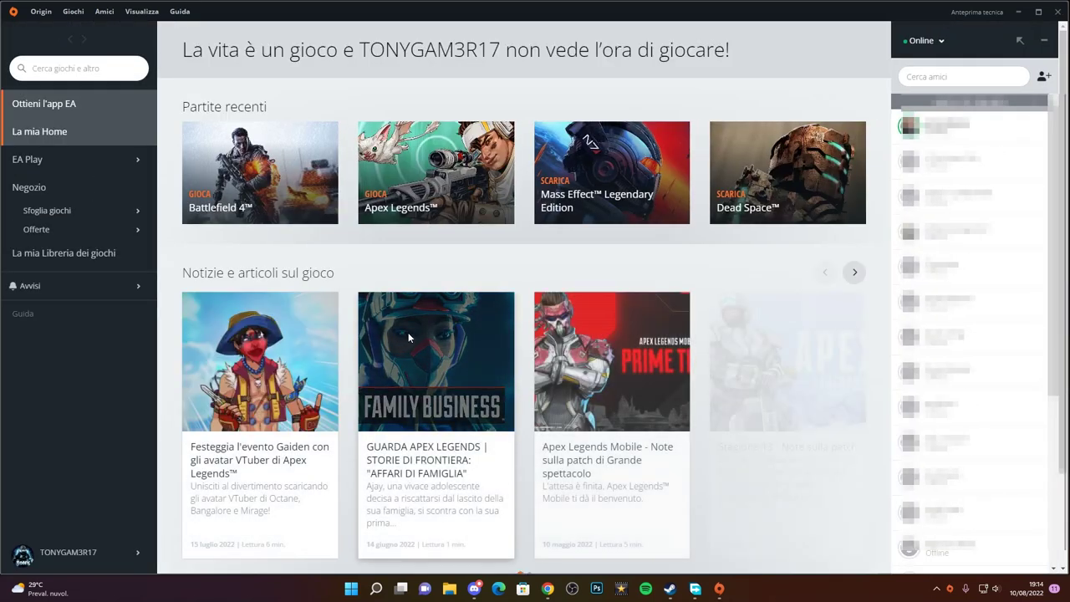
# - Open Apex Legends in the game library and save Italia as the preferred store region
pyautogui.moveTo(400, 336)
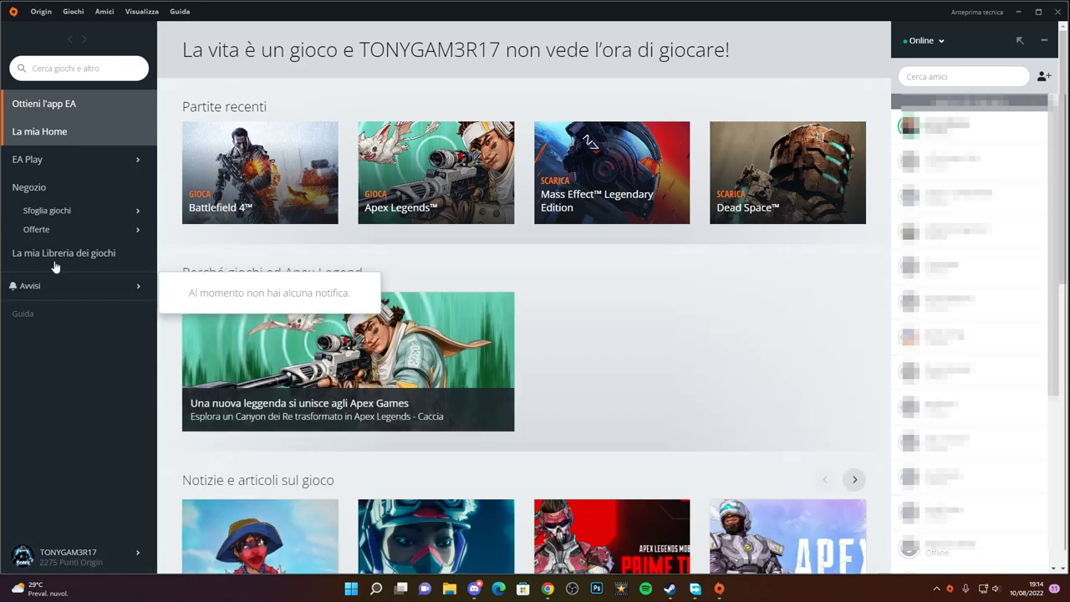
pyautogui.click(55, 264)
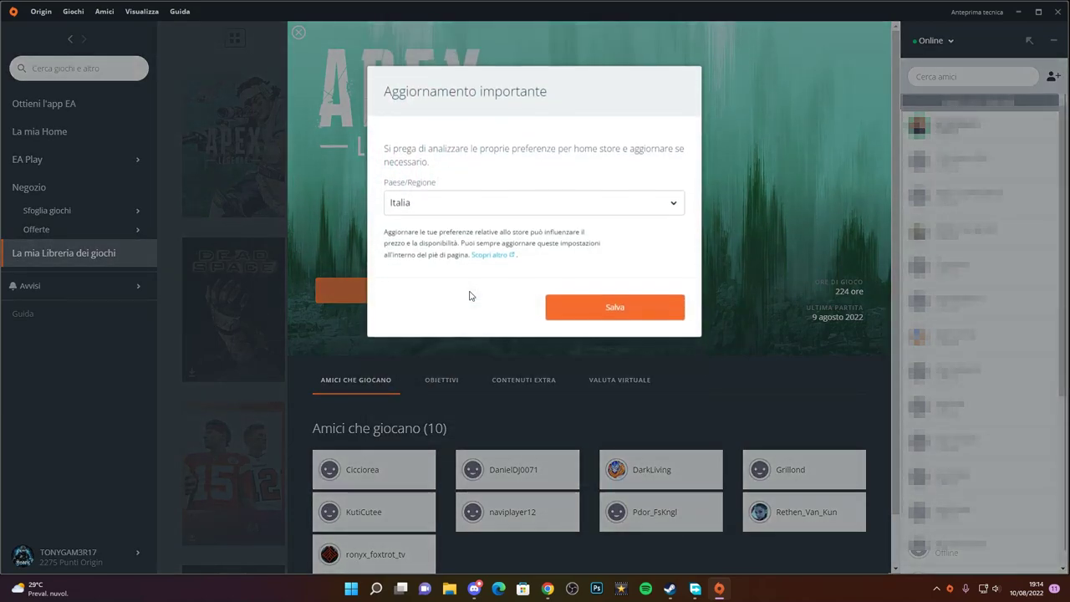
pyautogui.click(605, 308)
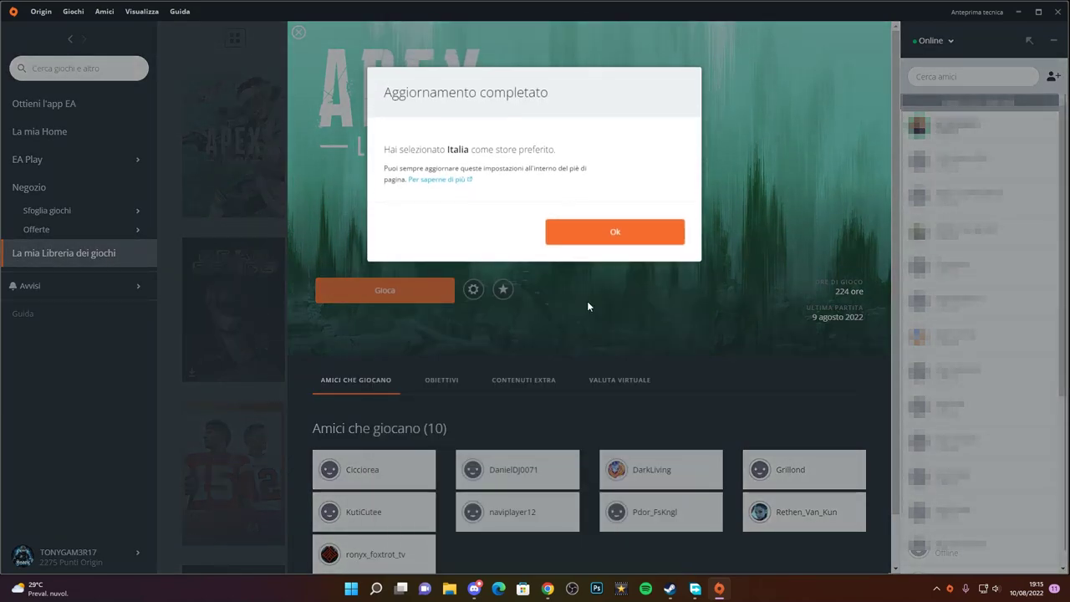
pyautogui.click(586, 232)
# - Start the Ripara repair of Apex Legends from its game settings and check the file verification progress
pyautogui.click(473, 289)
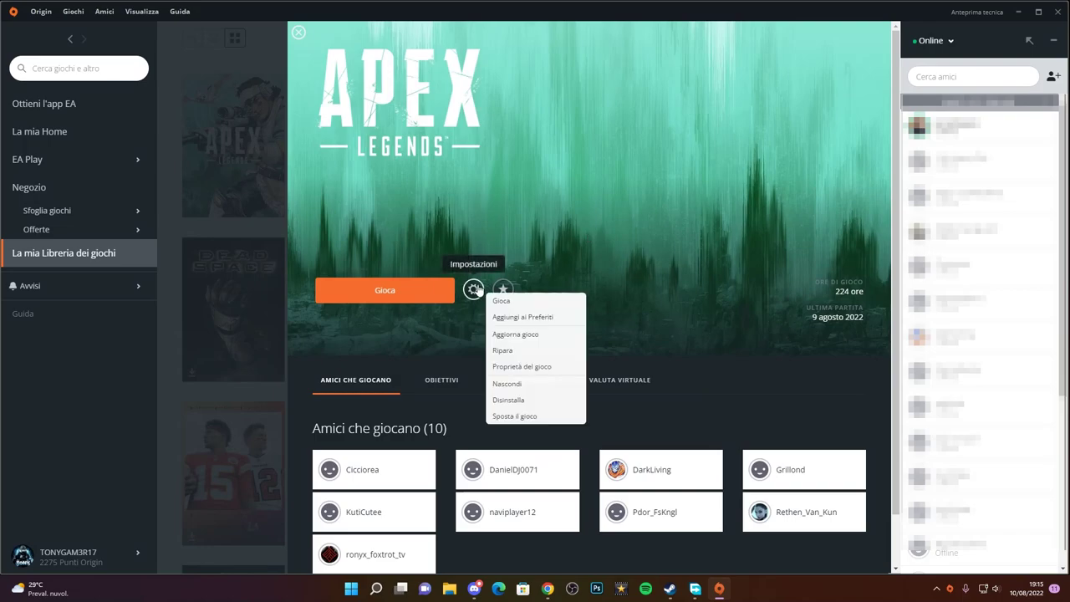
pyautogui.click(523, 335)
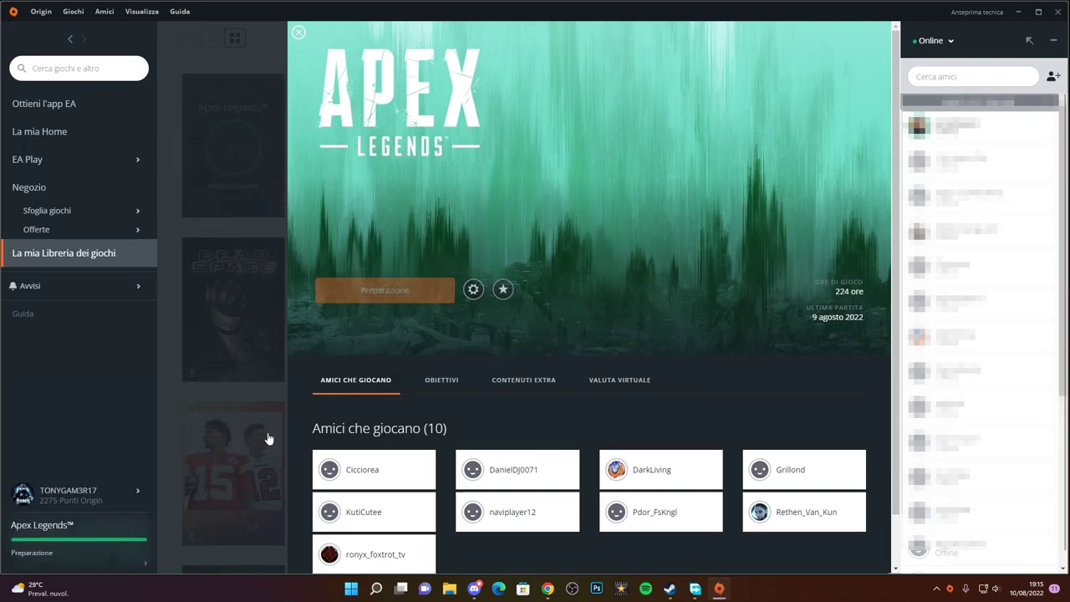
pyautogui.moveTo(98, 556)
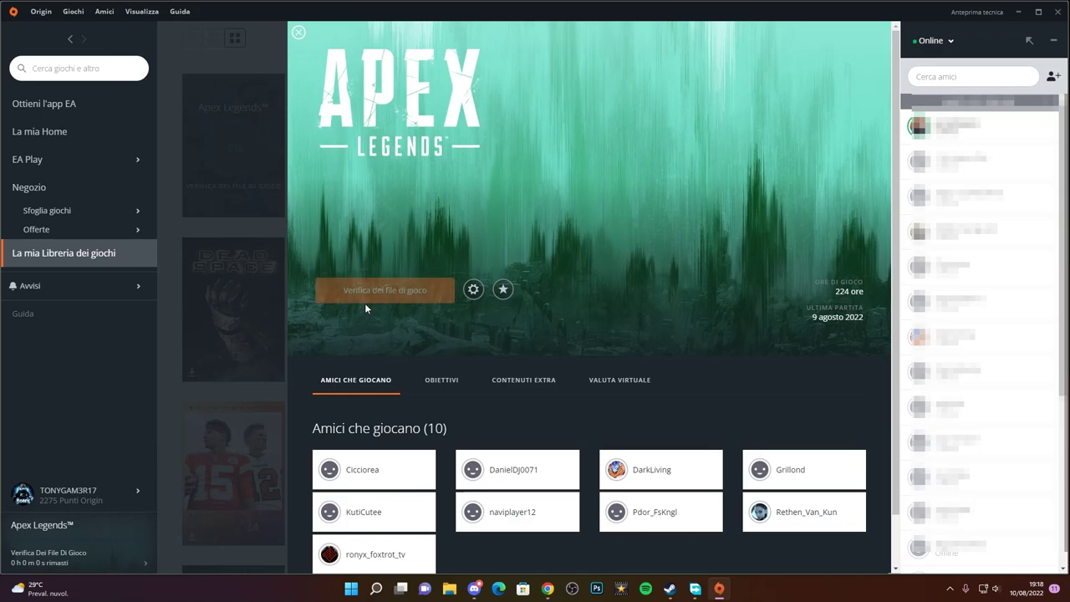
pyautogui.scroll(-1, 351, 321)
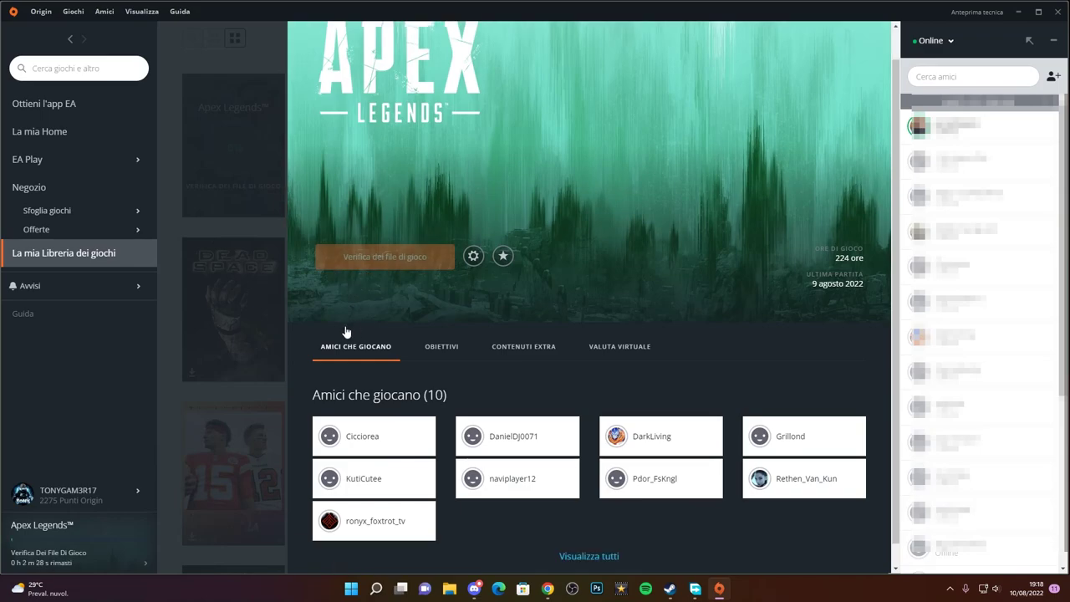
pyautogui.scroll(1, 320, 326)
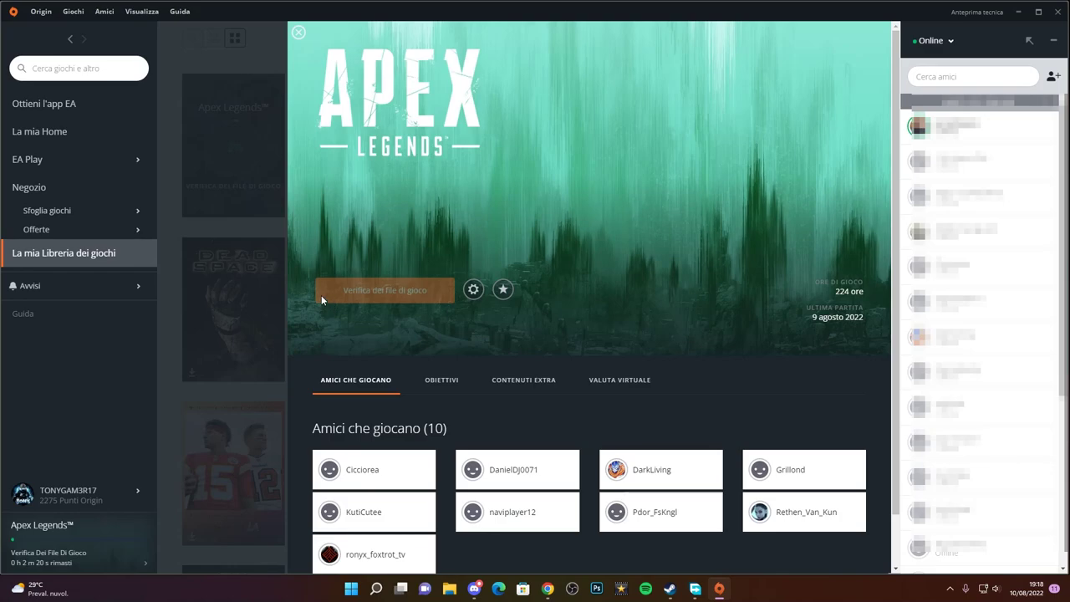
pyautogui.moveTo(63, 559)
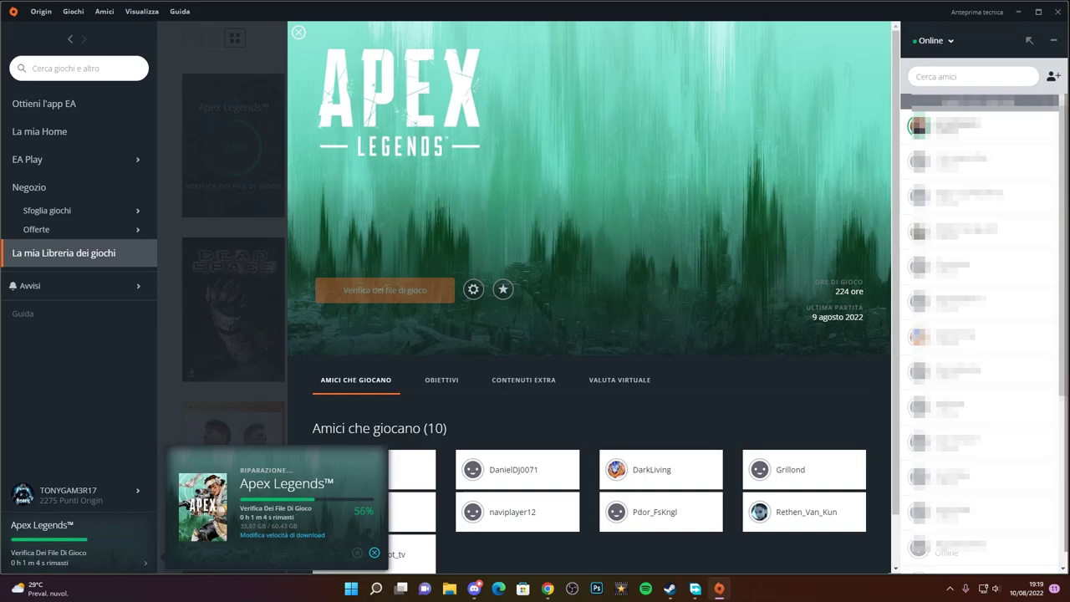
# - Switch to the AppData Roaming folder in File Explorer, look inside the Origin folder, and delete that folder from Roaming
pyautogui.hotkey('alt', 'Tab')
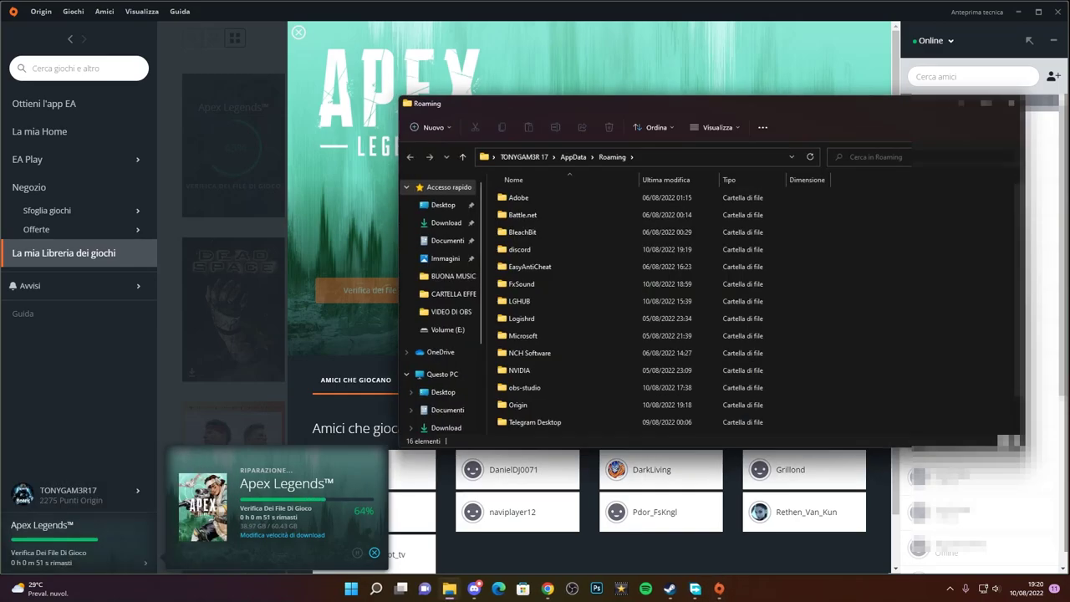
pyautogui.doubleClick(577, 405)
pyautogui.hotkey('alt', 'Left')
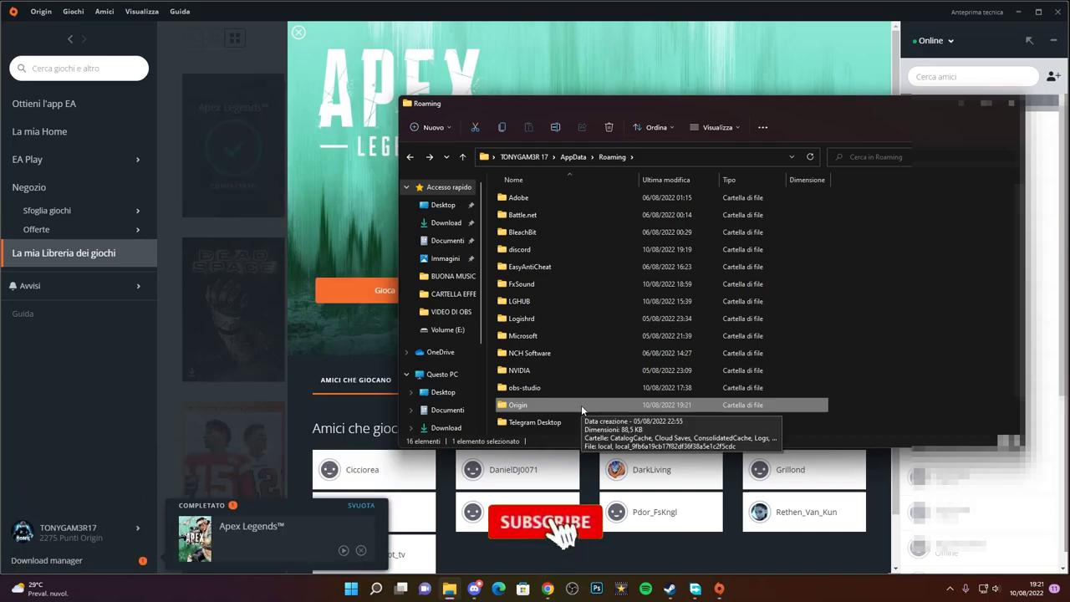
pyautogui.doubleClick(578, 405)
pyautogui.click(409, 157)
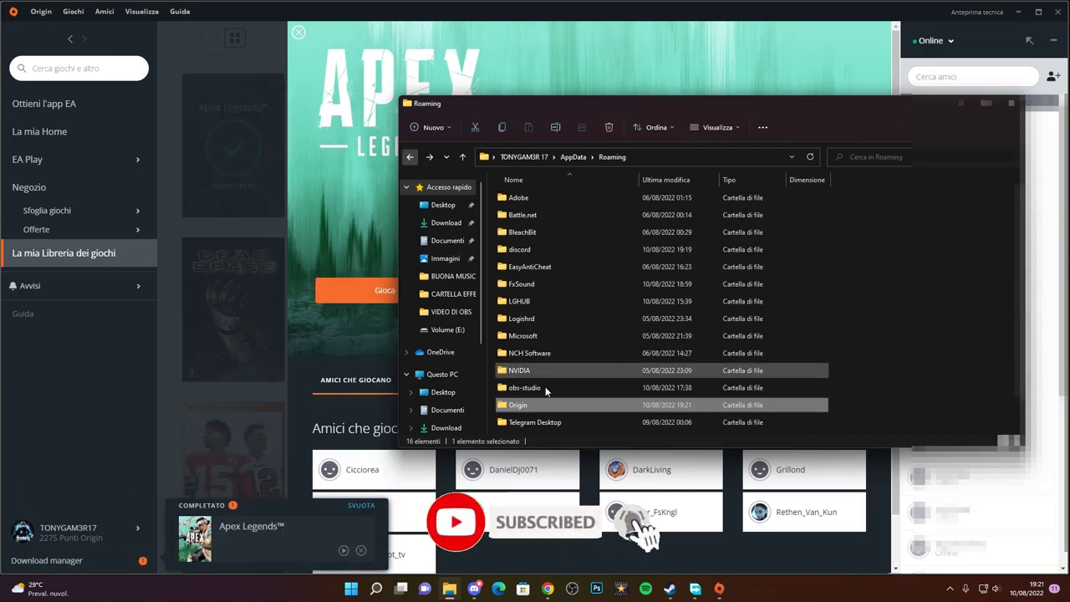
pyautogui.press('Delete')
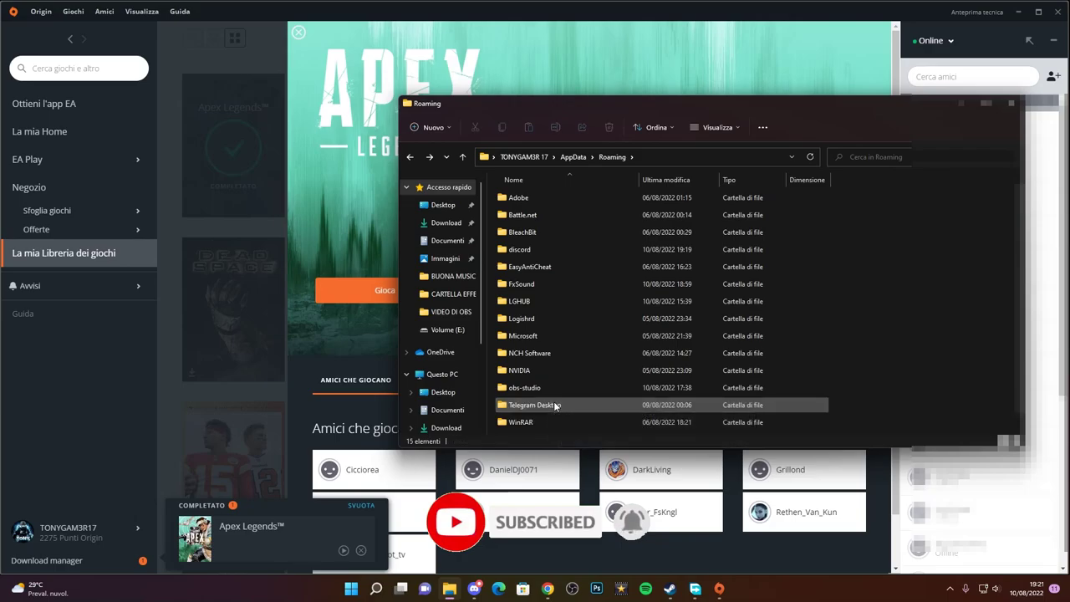
# - Close the Origin client and quit its process still running in the background
pyautogui.click(1057, 11)
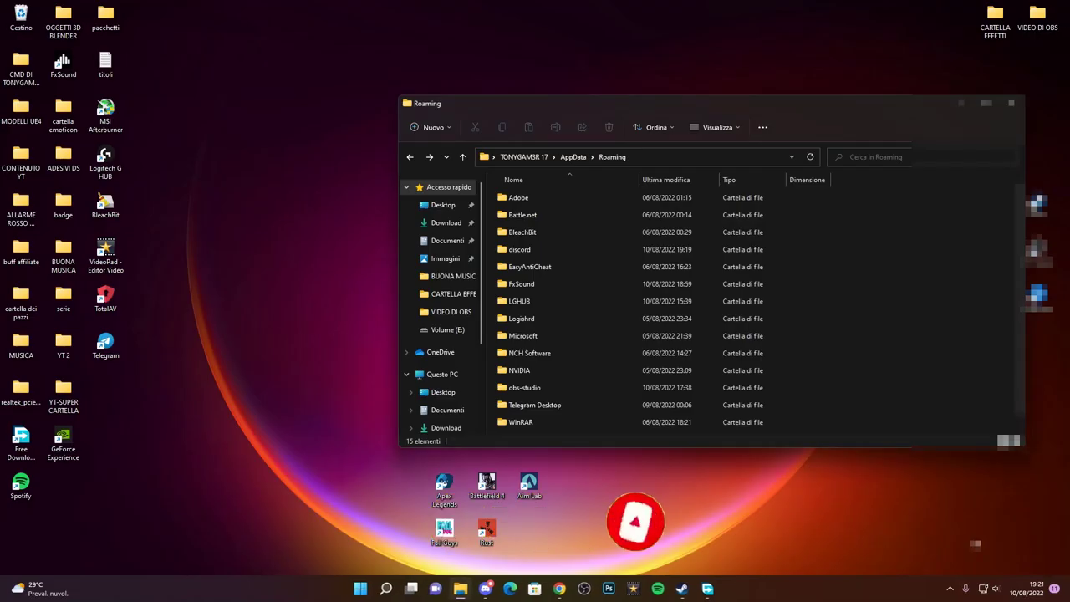
pyautogui.click(949, 590)
pyautogui.rightClick(940, 558)
pyautogui.press('Escape')
pyautogui.rightClick(940, 557)
pyautogui.click(962, 506)
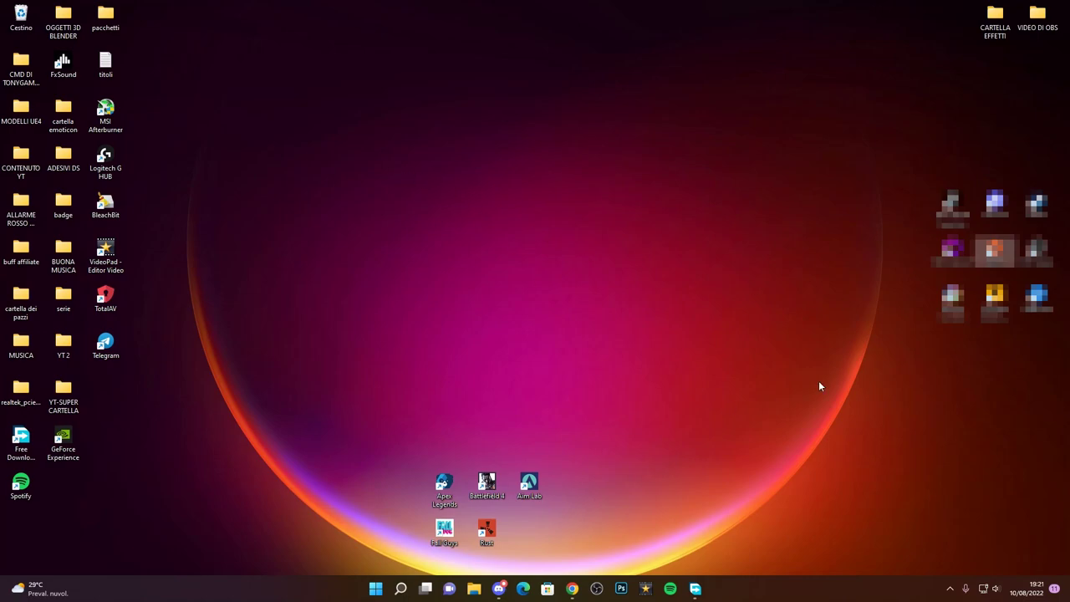
# - Relaunch Origin from the desktop, start Apex Legends from the game library, and continue past its title screen
pyautogui.doubleClick(995, 247)
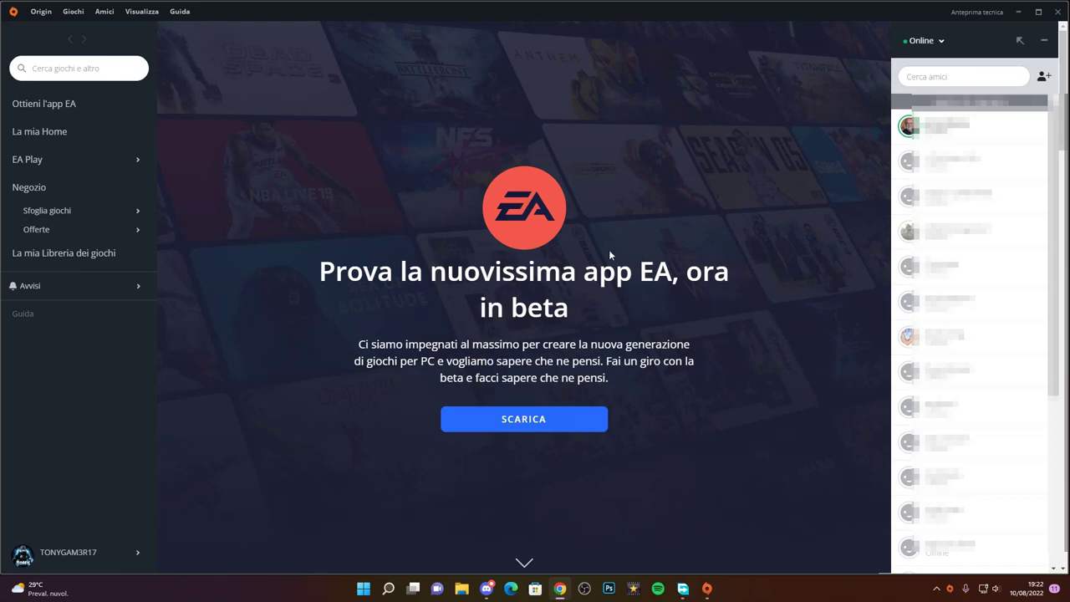
pyautogui.click(94, 252)
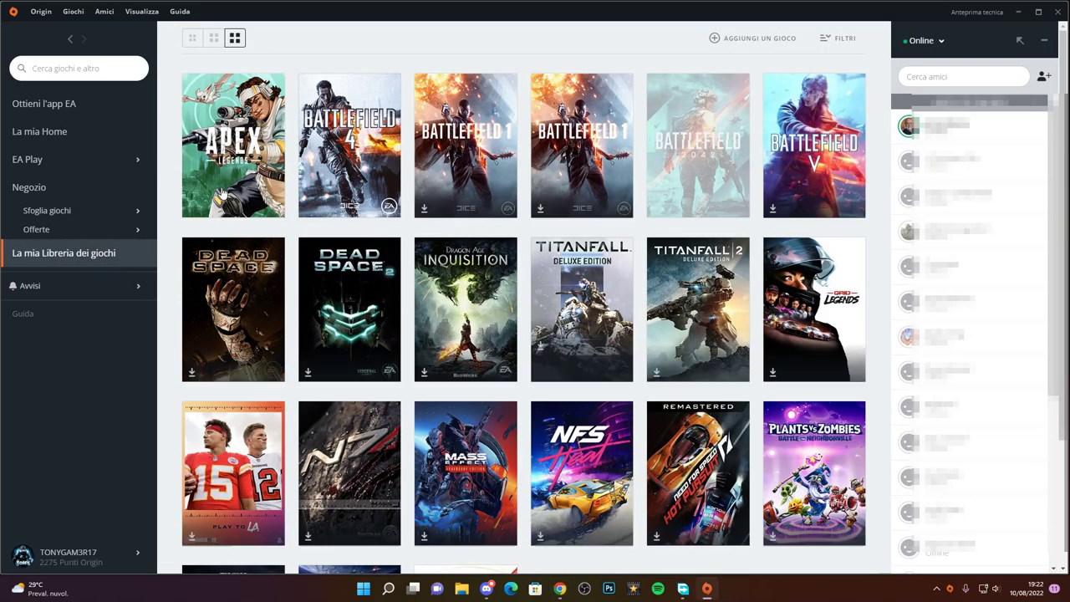
pyautogui.click(223, 194)
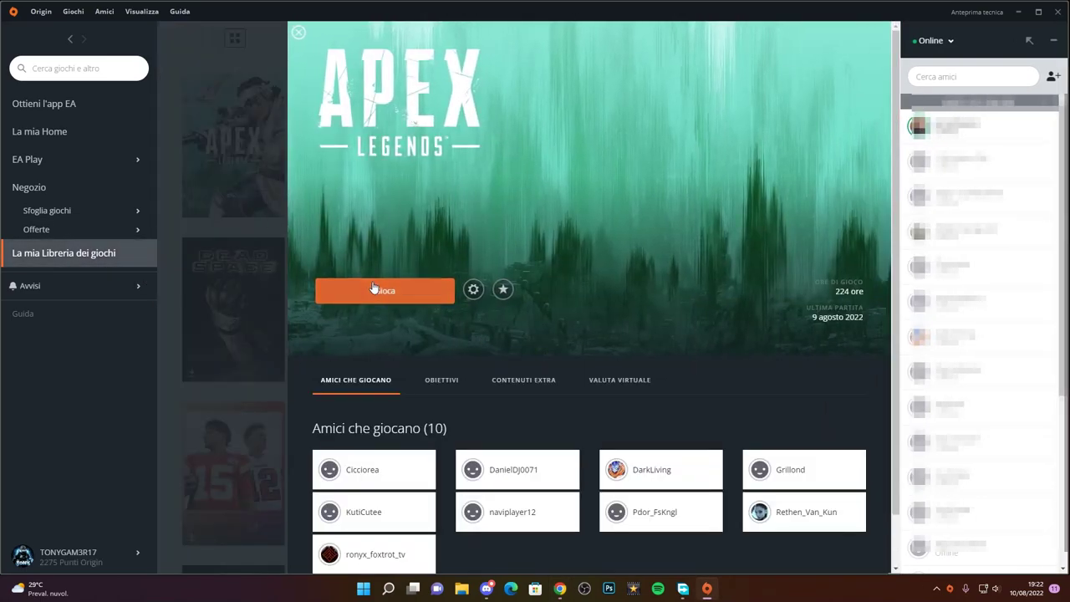
pyautogui.click(374, 290)
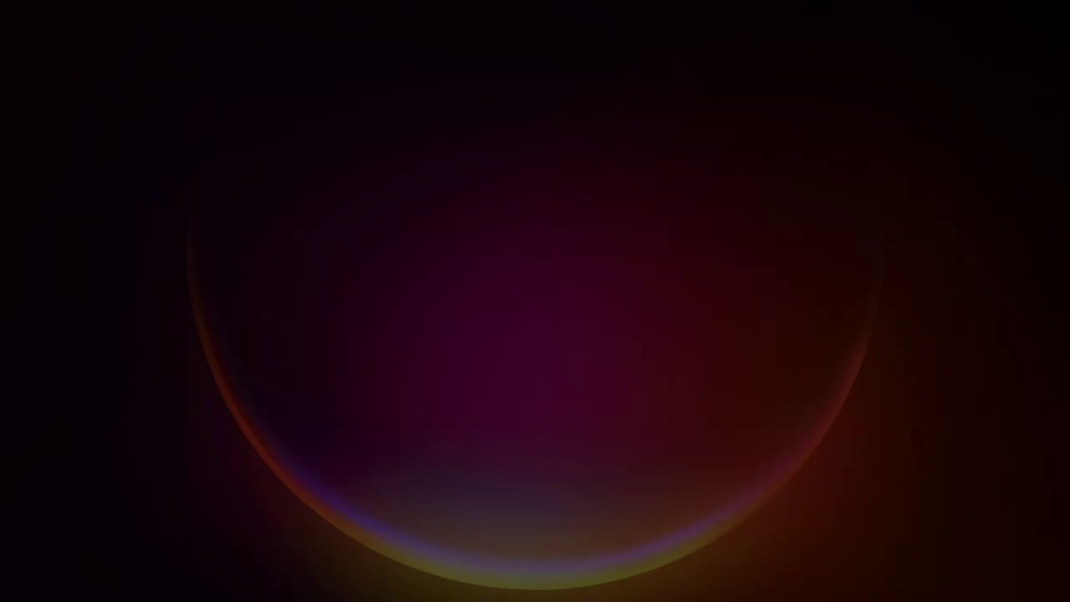
pyautogui.click(472, 382)
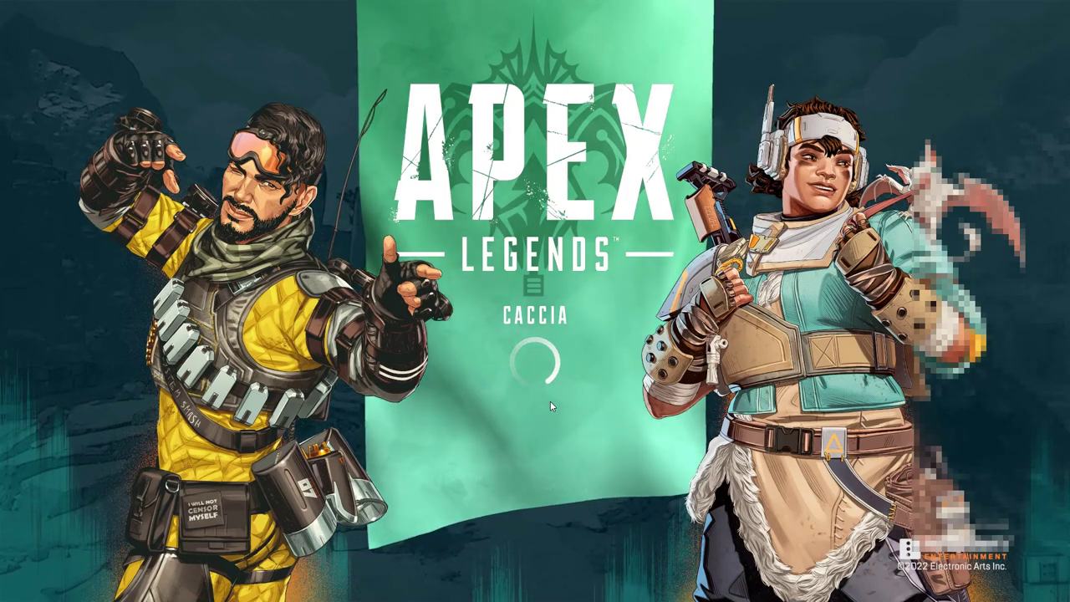
pyautogui.click(543, 404)
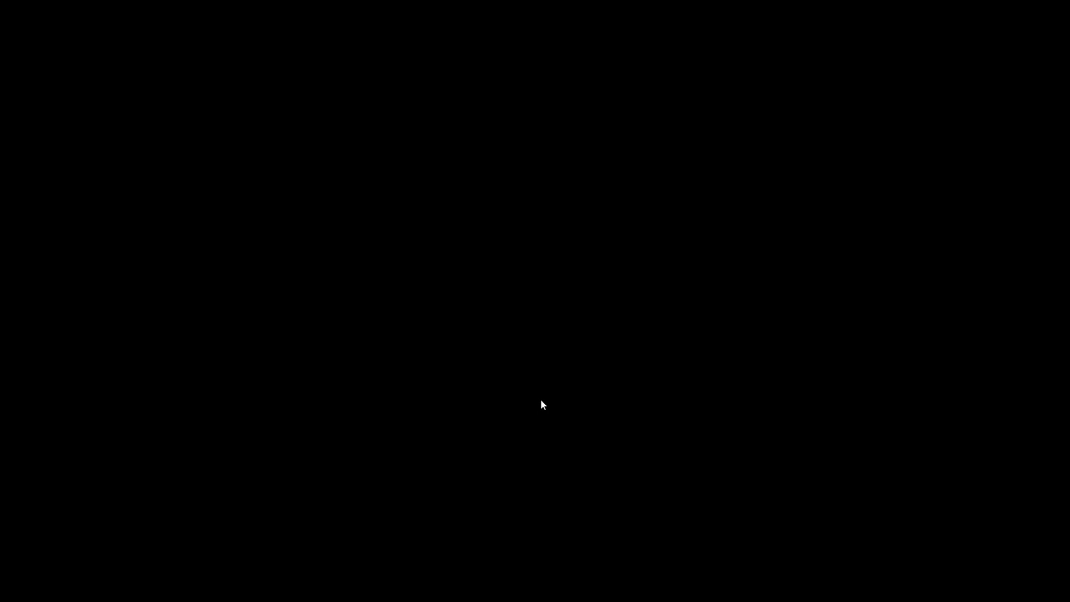